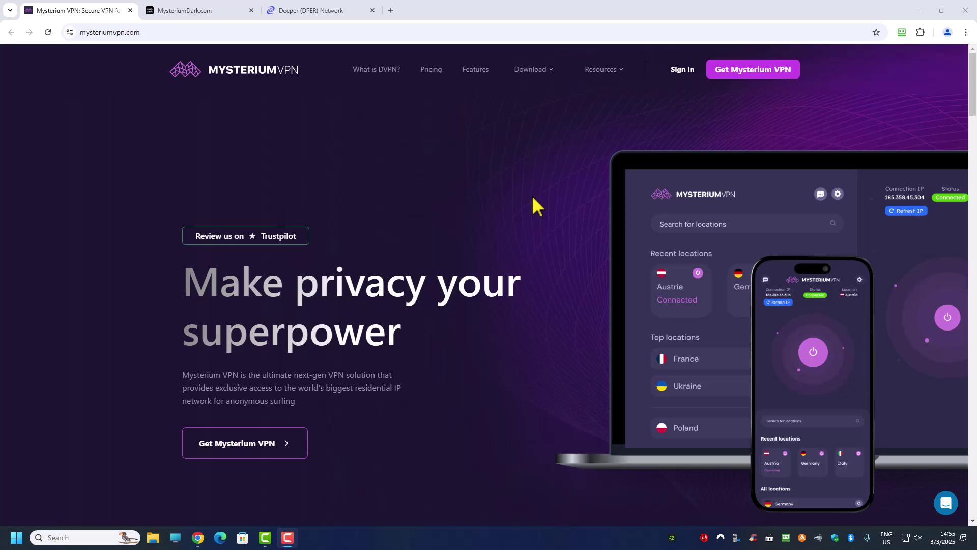
Step: Minimize the browser, launch NordVPN from the desktop and connect to the recent Singapore location
left_click(919, 11)
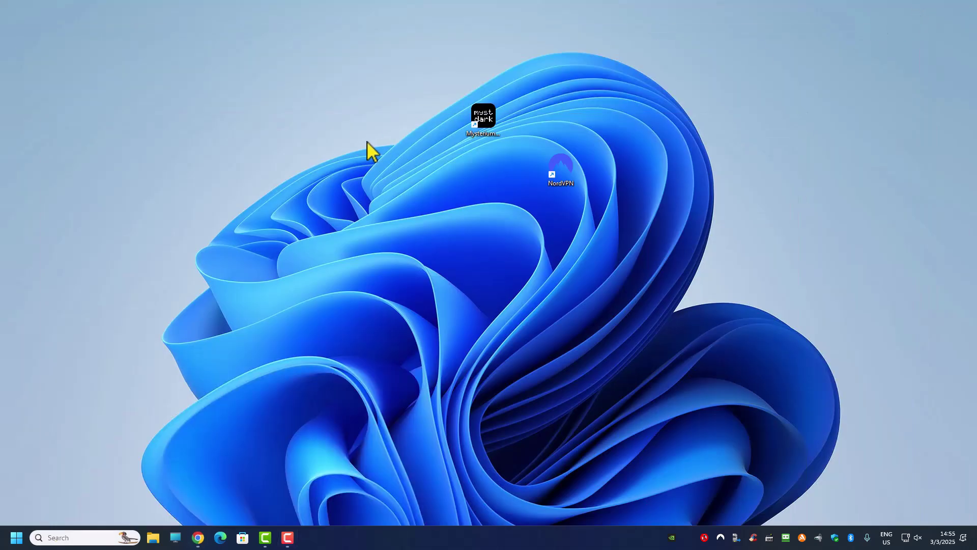
double_click(563, 170)
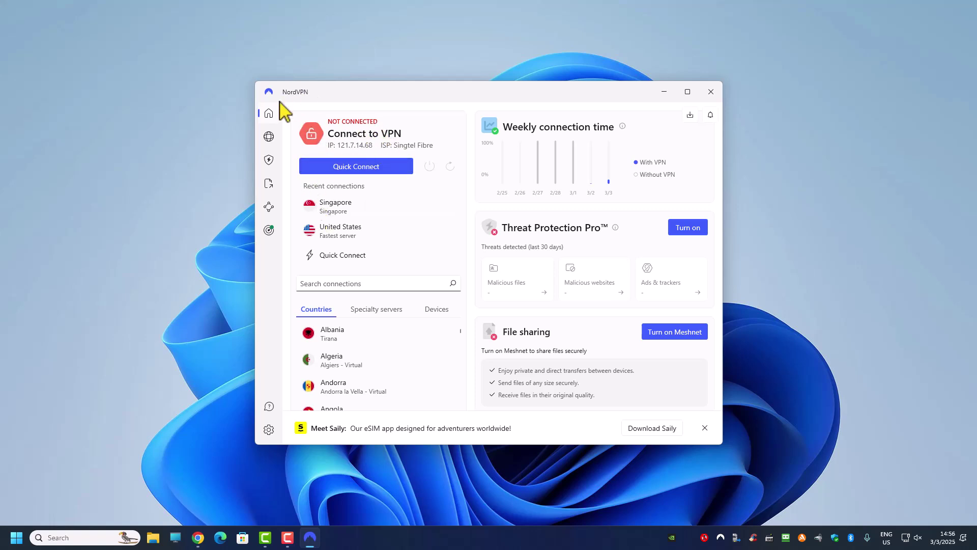
left_click(328, 211)
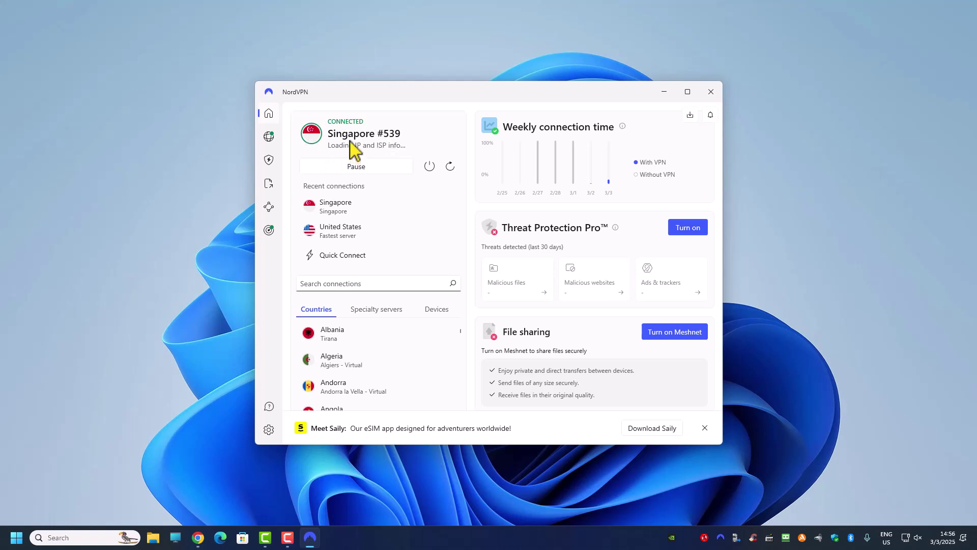
Step: Switch the VPN connection to the United States and back to Singapore, and disconnect with the window minimized
left_click(337, 229)
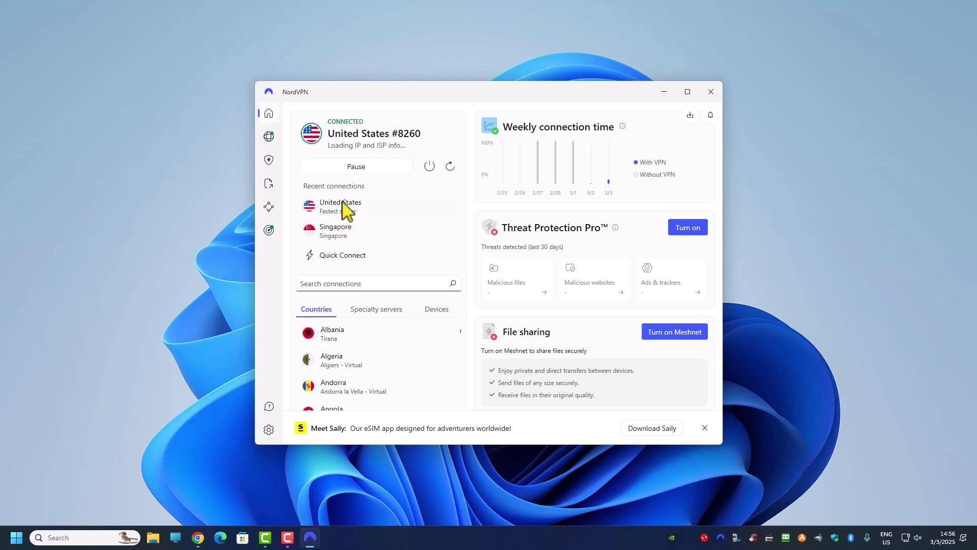
left_click(336, 226)
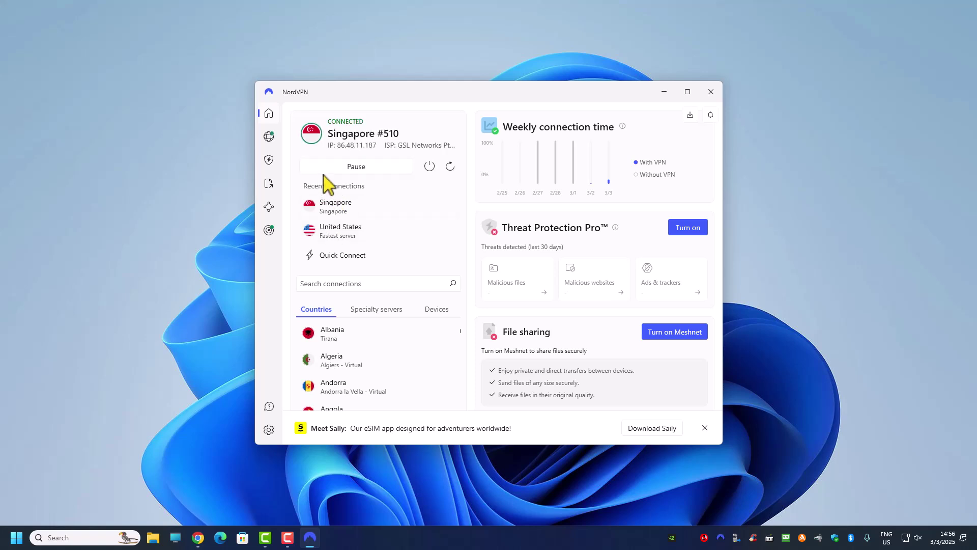
left_click(430, 167)
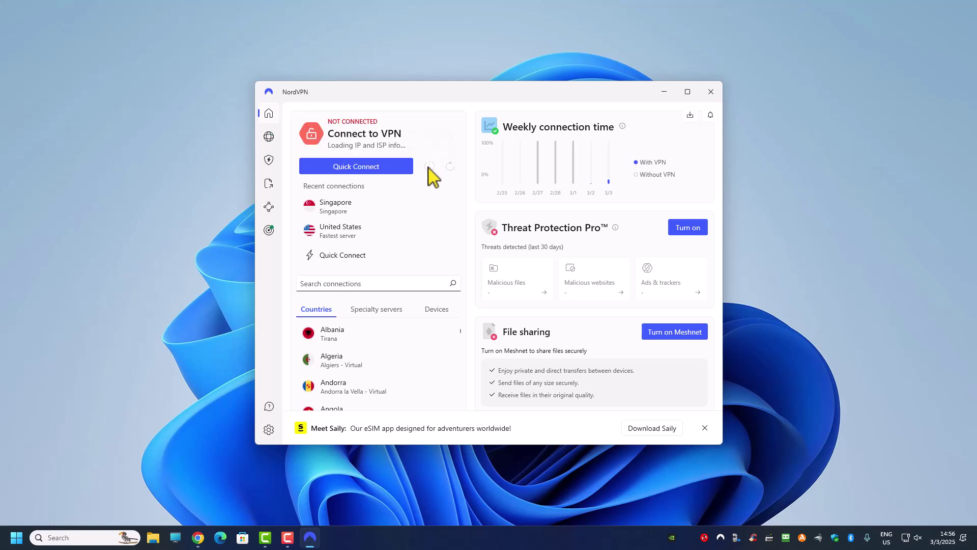
left_click(664, 93)
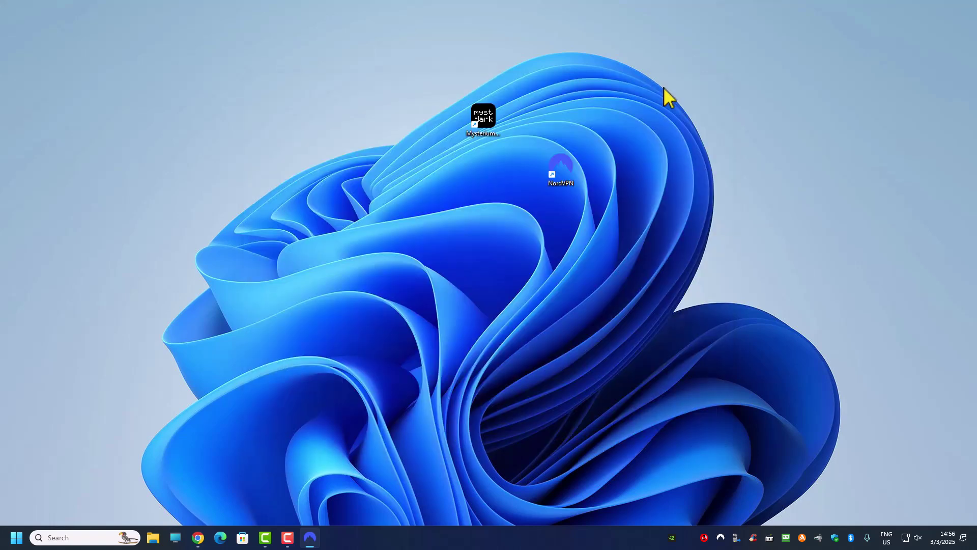
Step: Switch to Chrome and look through the Deeper Network home page down to its product range
left_click(205, 498)
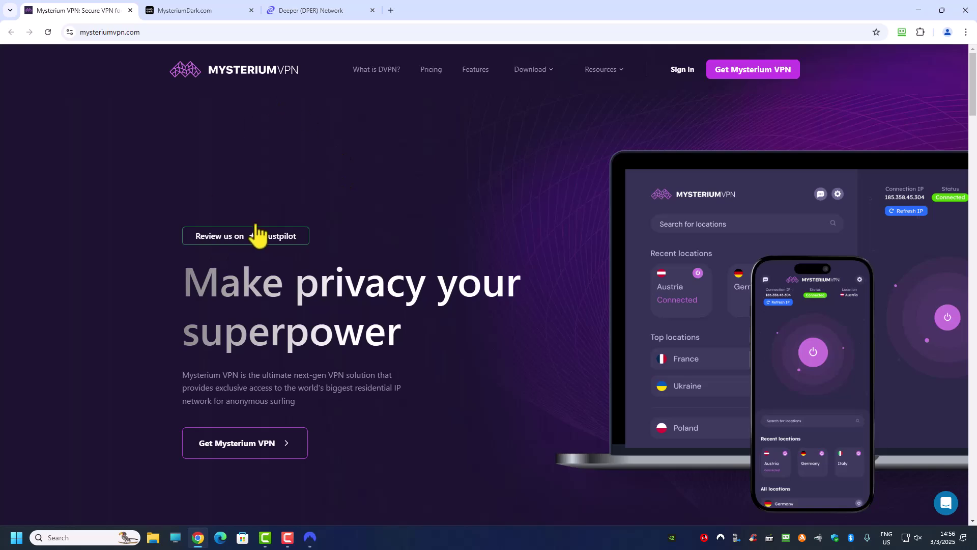
left_click(318, 11)
scroll(198, 301, "down", 5)
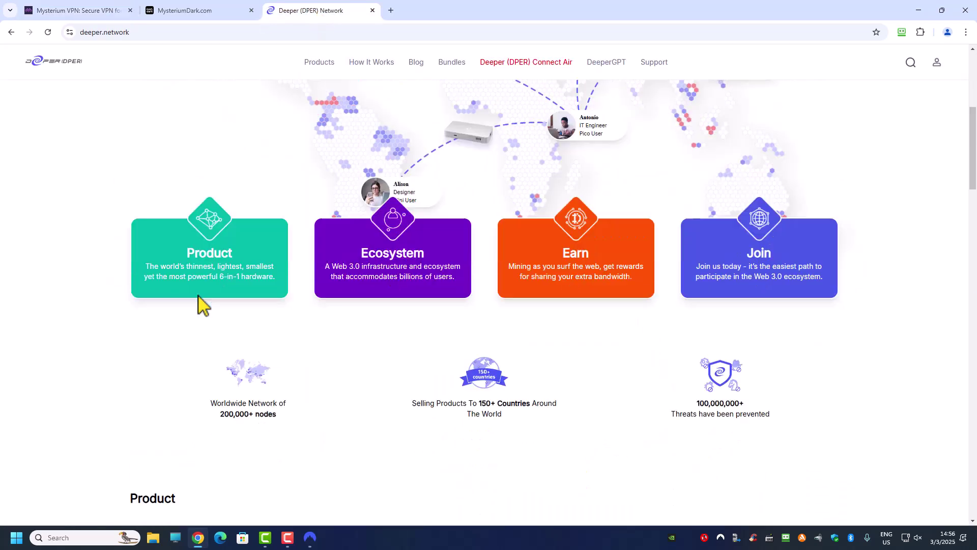
scroll(201, 304, "down", 3)
scroll(201, 305, "up", 2)
scroll(201, 304, "down", 5)
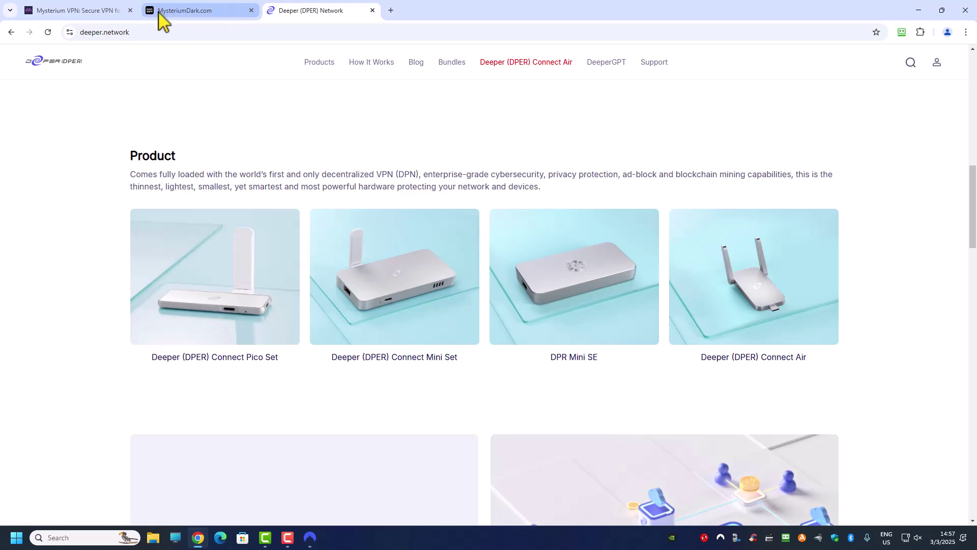
Step: Compare the Mysterium VPN, Deeper Network and MysteriumDark sites with the NordVPN application
left_click(101, 12)
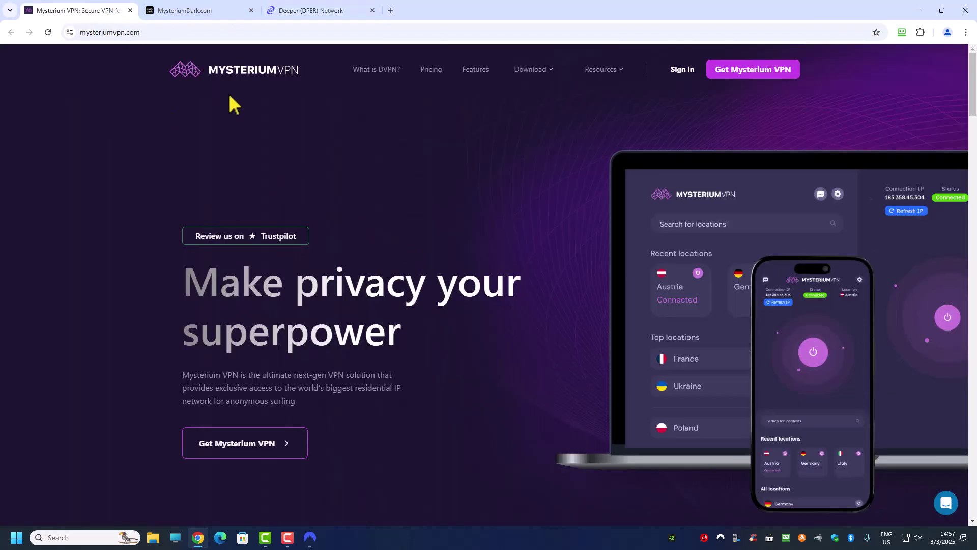
left_click(304, 11)
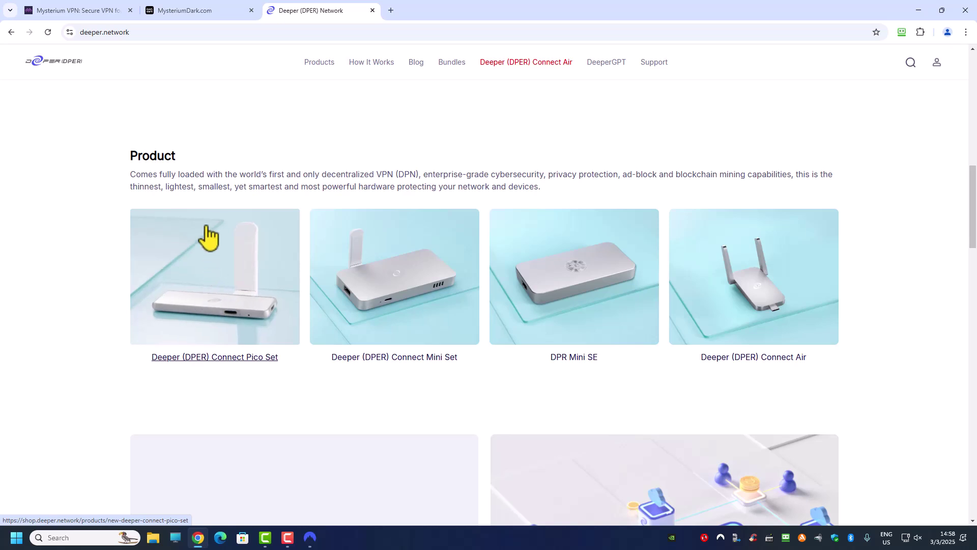
left_click(83, 16)
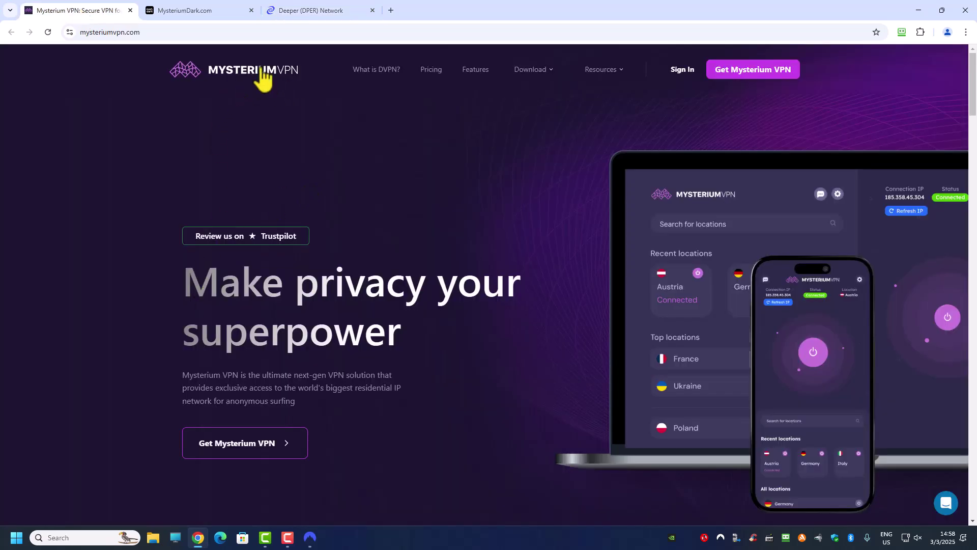
left_click(201, 12)
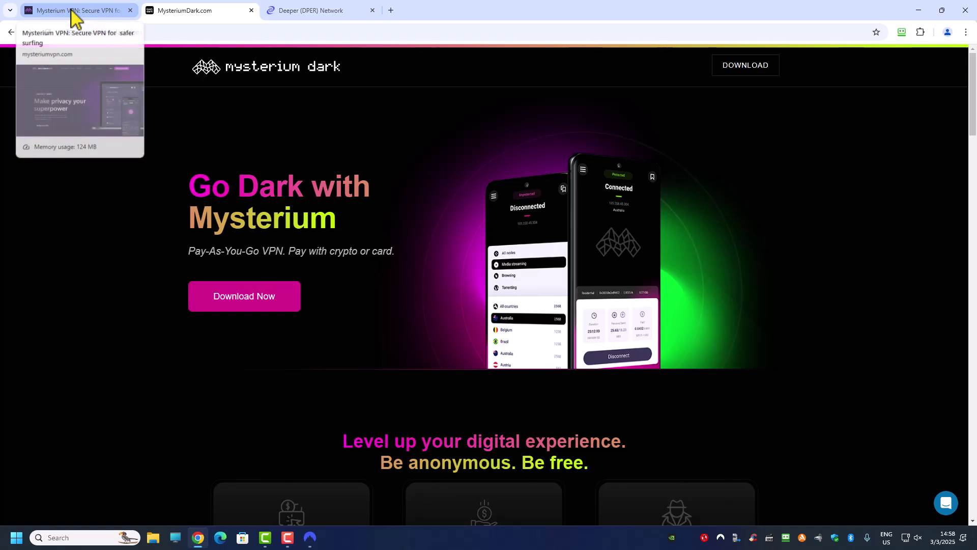
left_click(73, 16)
left_click(200, 12)
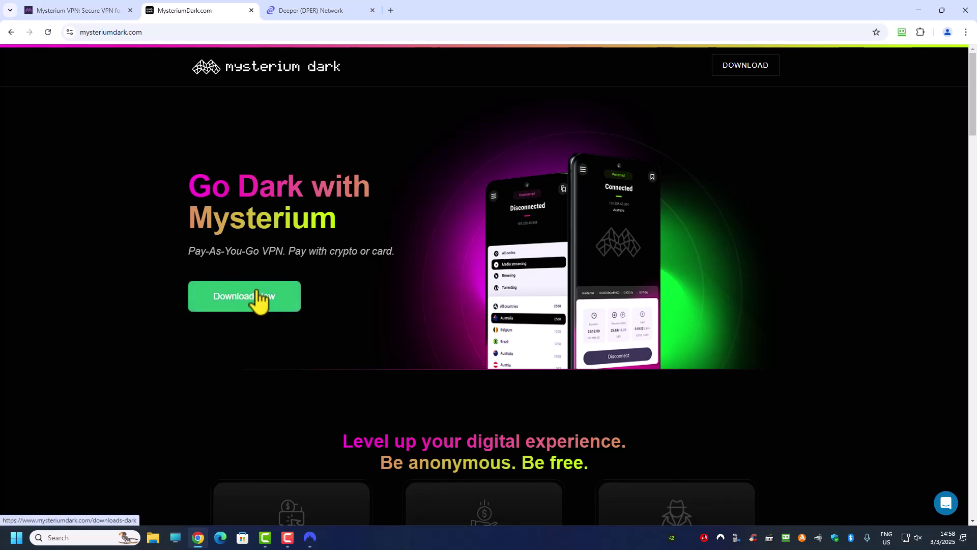
left_click(310, 537)
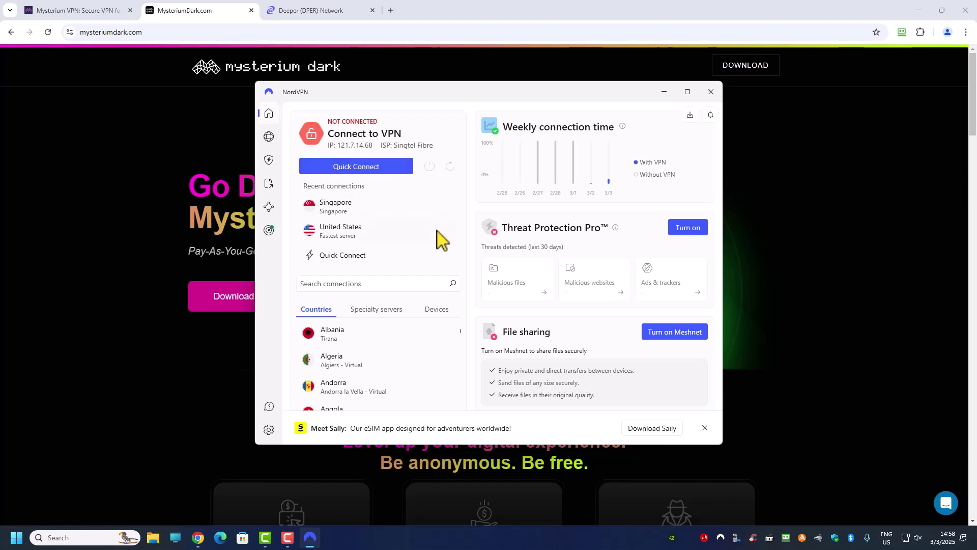
left_click(891, 301)
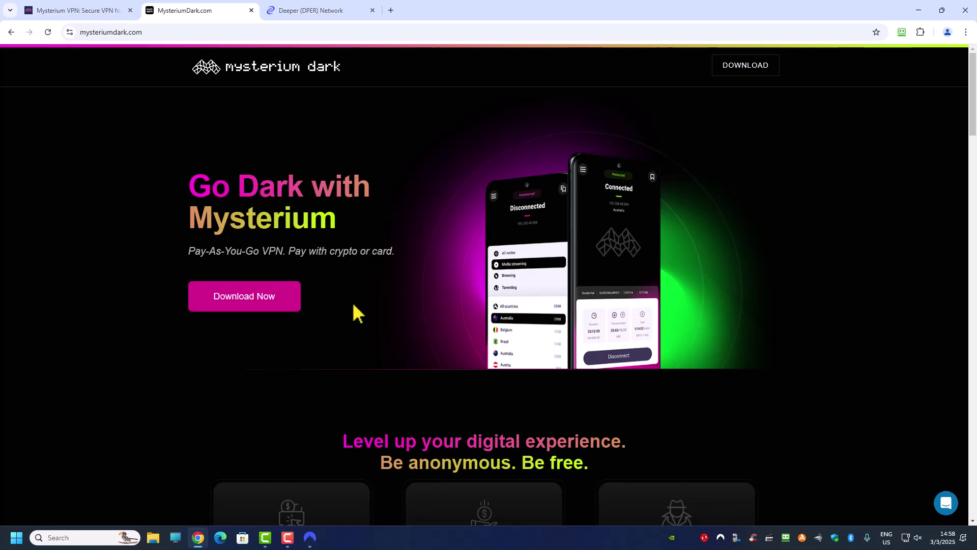
Step: Minimize the browser and close the NordVPN window to clear the desktop
left_click(254, 292)
left_click(919, 10)
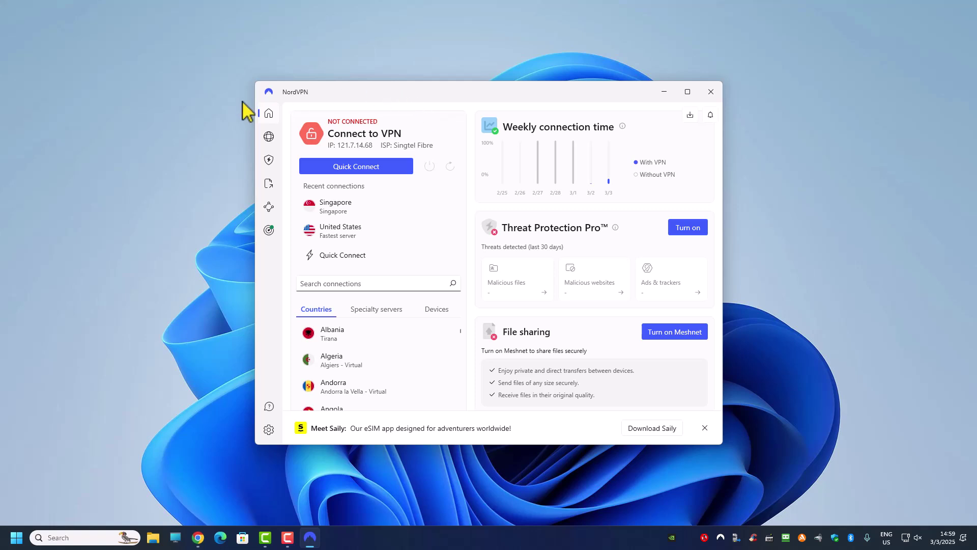
left_click(711, 91)
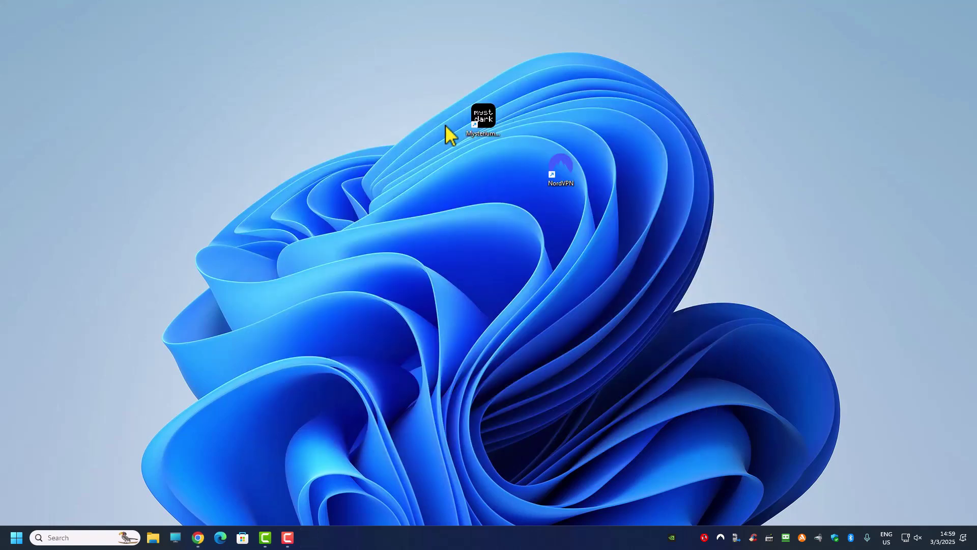
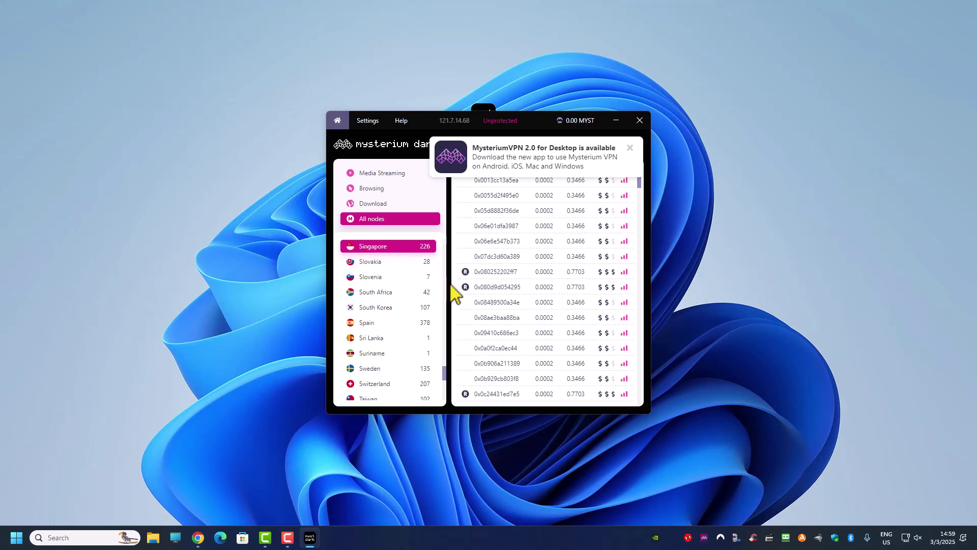
Step: In Mysterium Dark, dismiss the new-version notice and connect to the Singapore residential node 0x080252202ff7
left_click(629, 148)
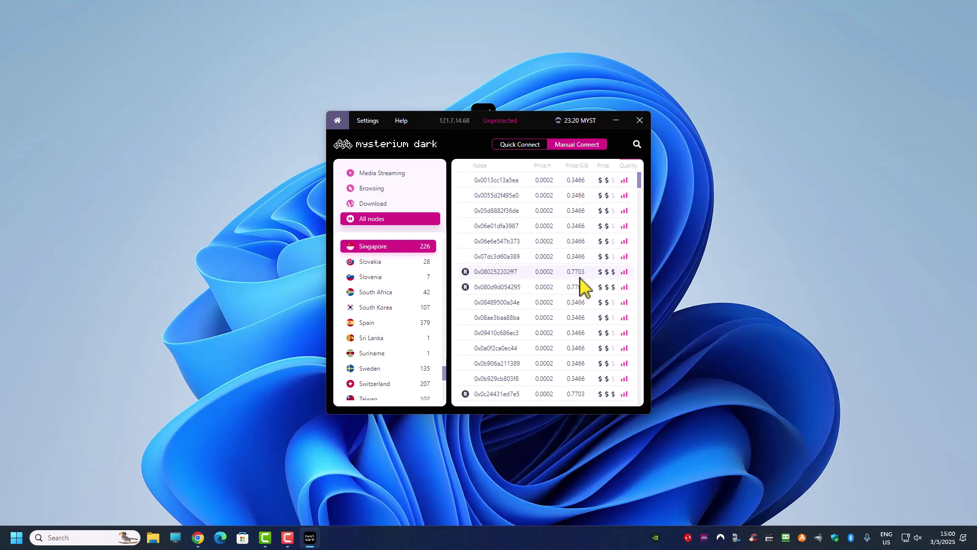
left_click(496, 273)
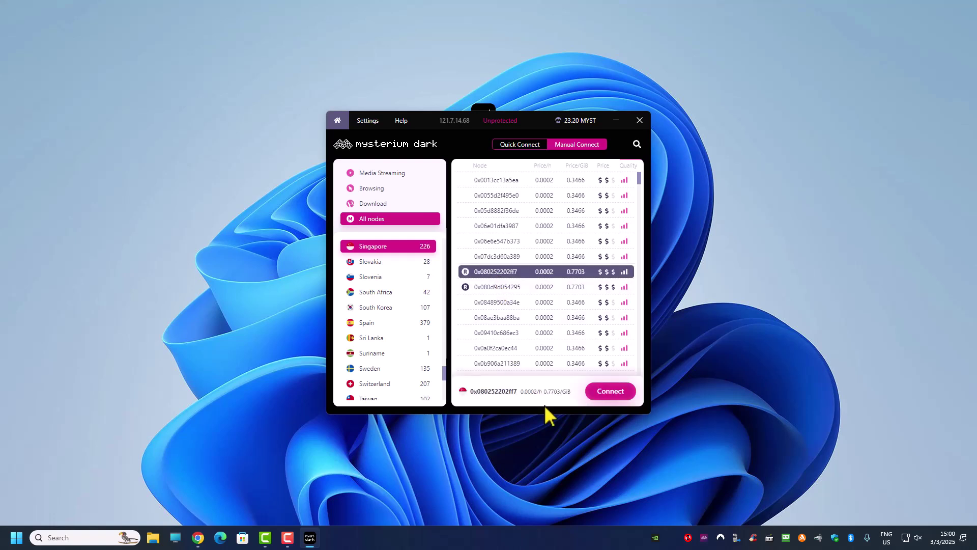
left_click(606, 396)
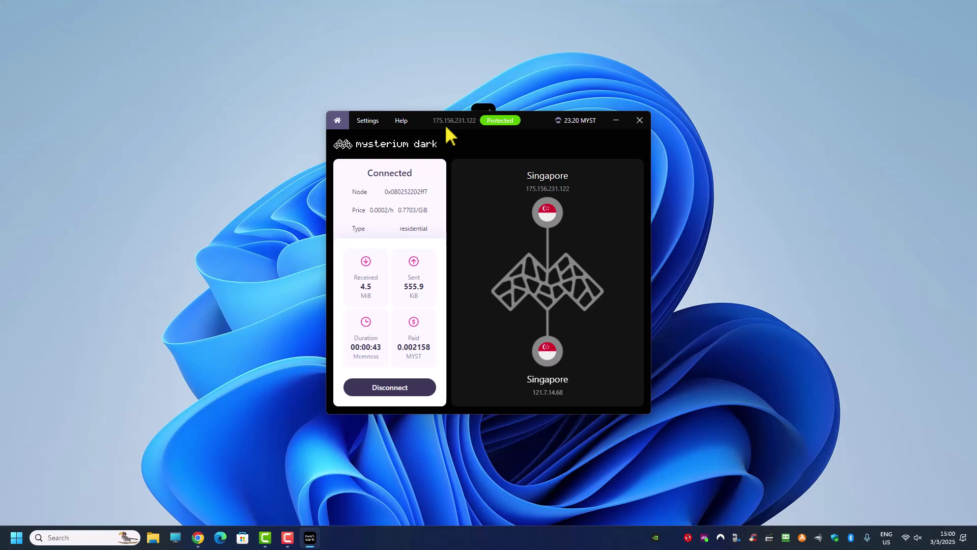
Step: Check the public IP address on whatismyipaddress.com in the browser and disconnect from the Singapore node
left_click(446, 125)
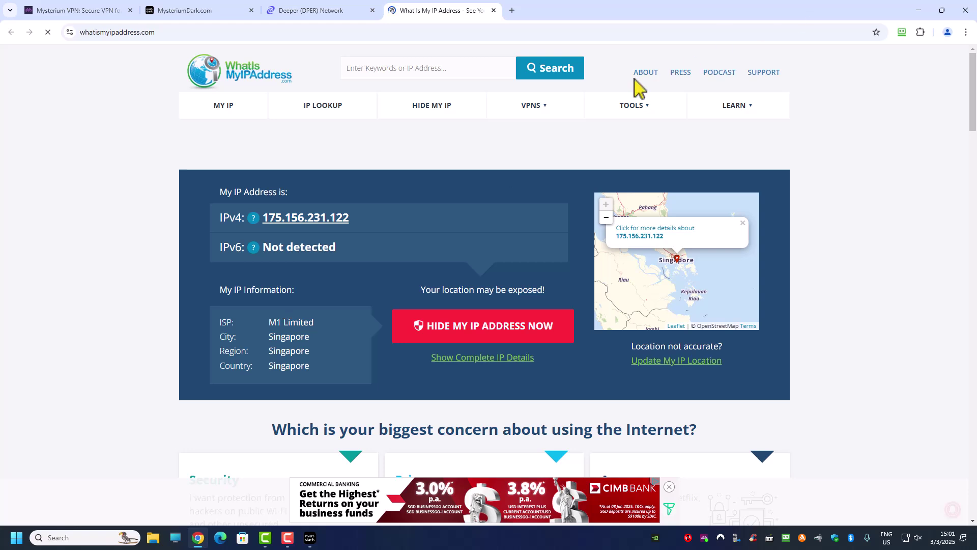
left_click(920, 14)
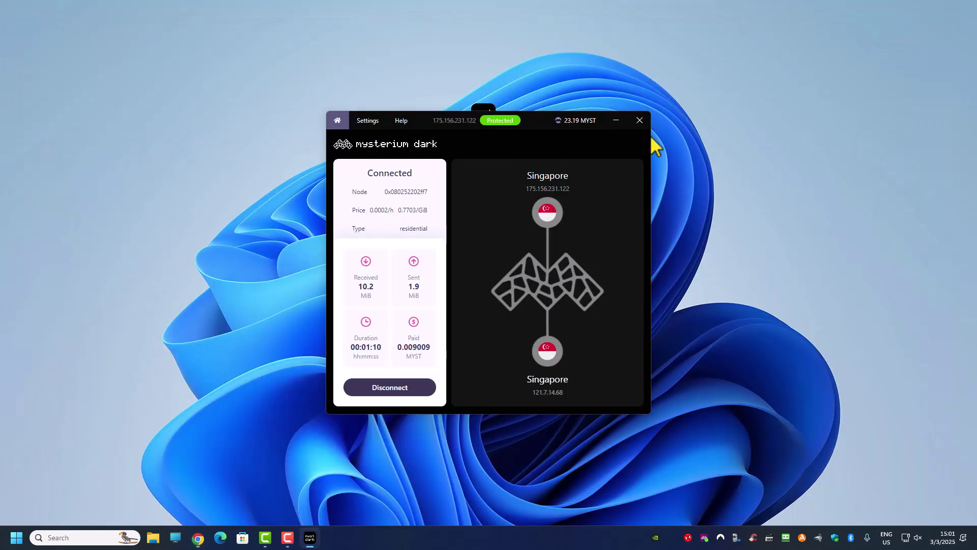
left_click(405, 390)
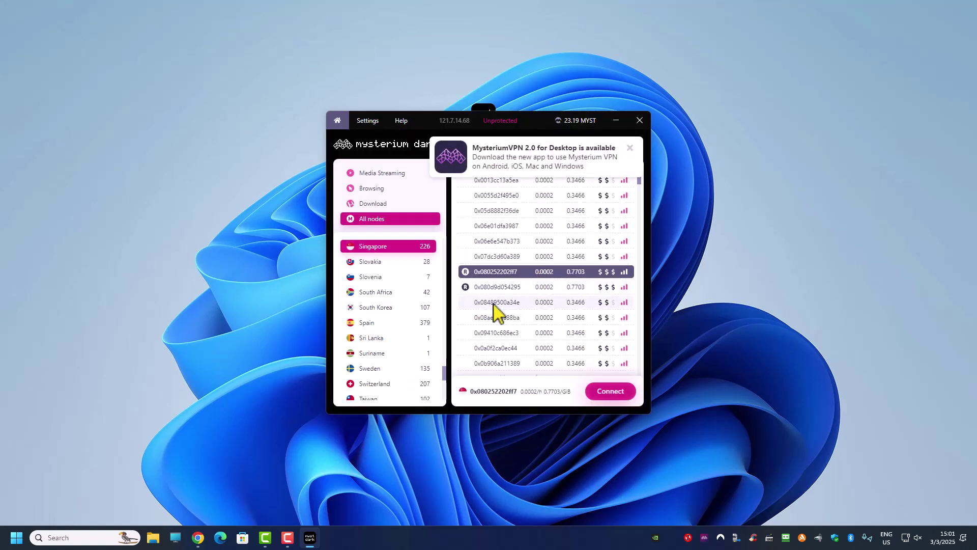
Step: Choose the United States in the country list and connect to its residential node 0x10378e519631
scroll(493, 312, "down", 5)
scroll(496, 313, "down", 4)
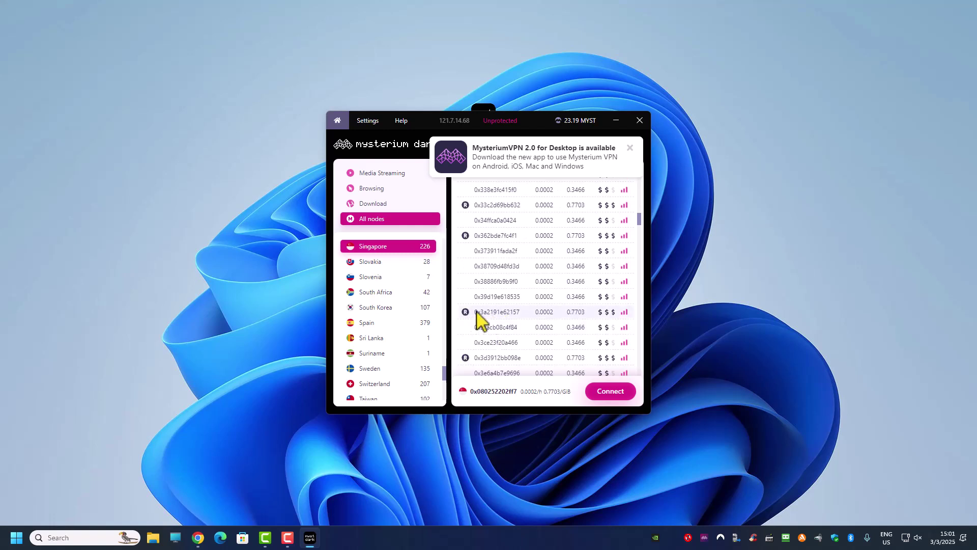
scroll(509, 324, "down", 2)
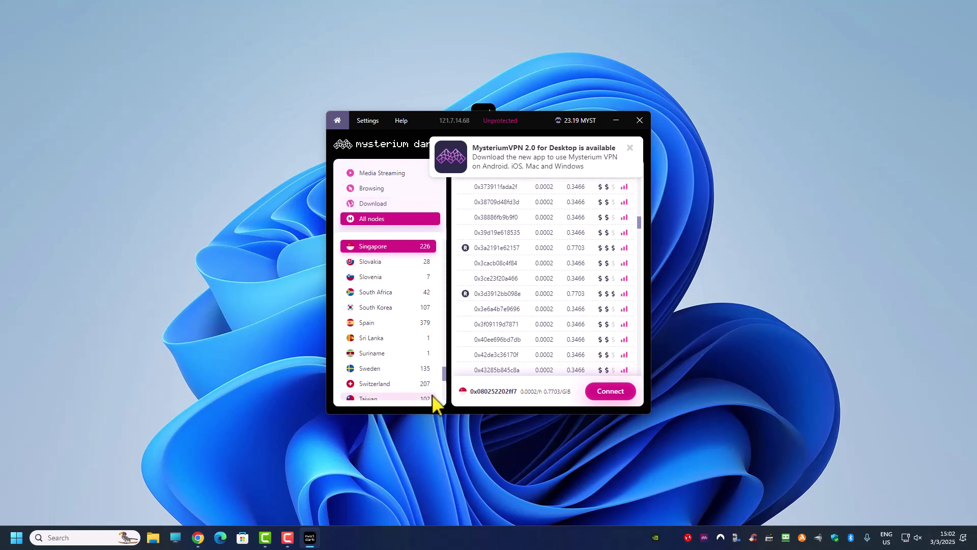
scroll(385, 338, "down", 5)
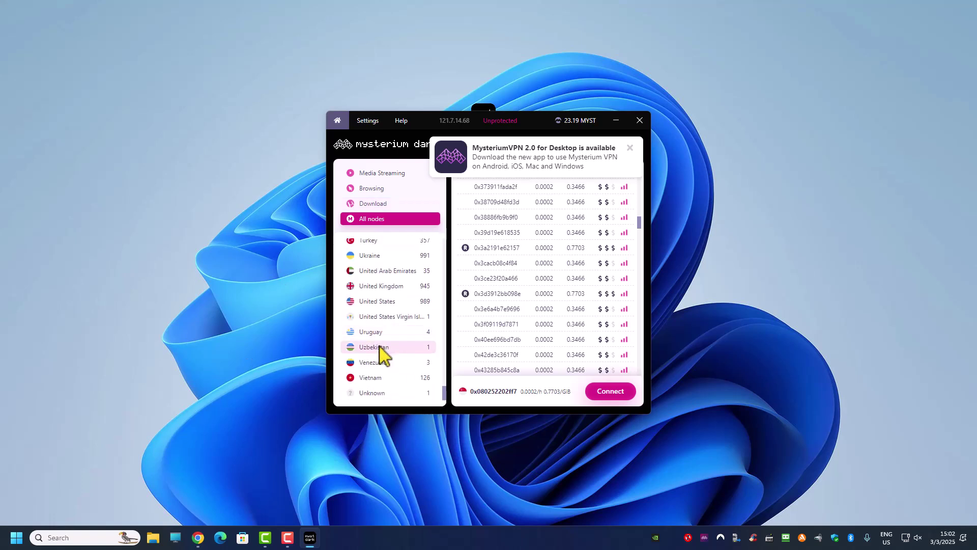
scroll(376, 311, "down", 1)
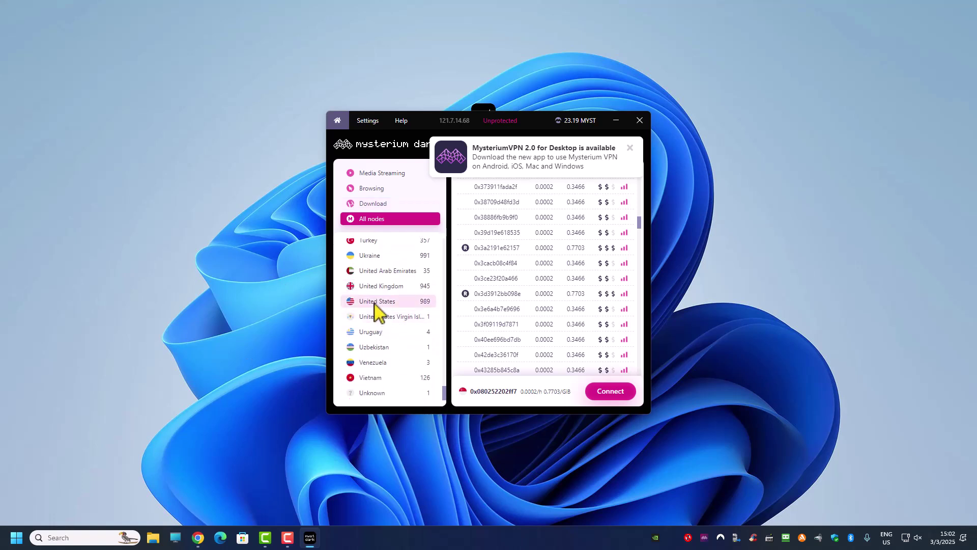
left_click(377, 303)
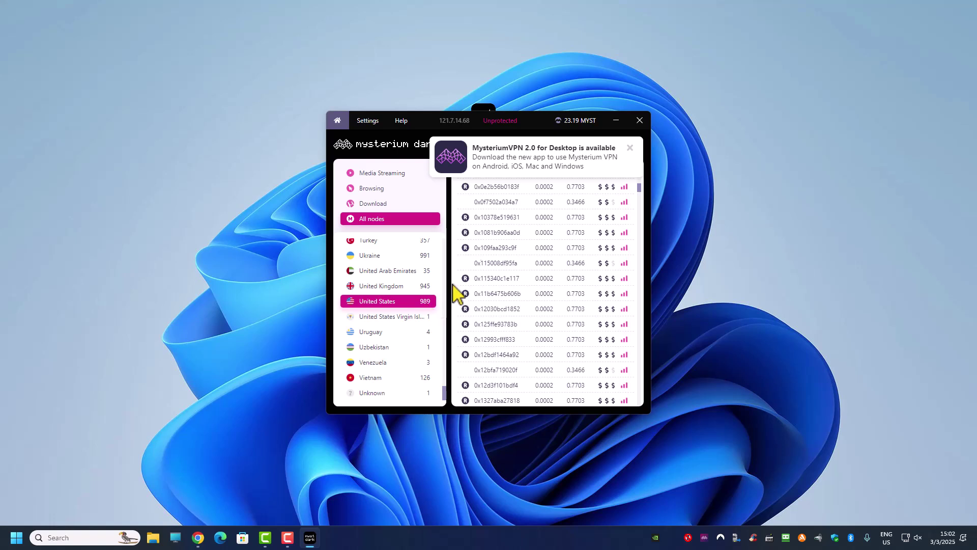
left_click(485, 220)
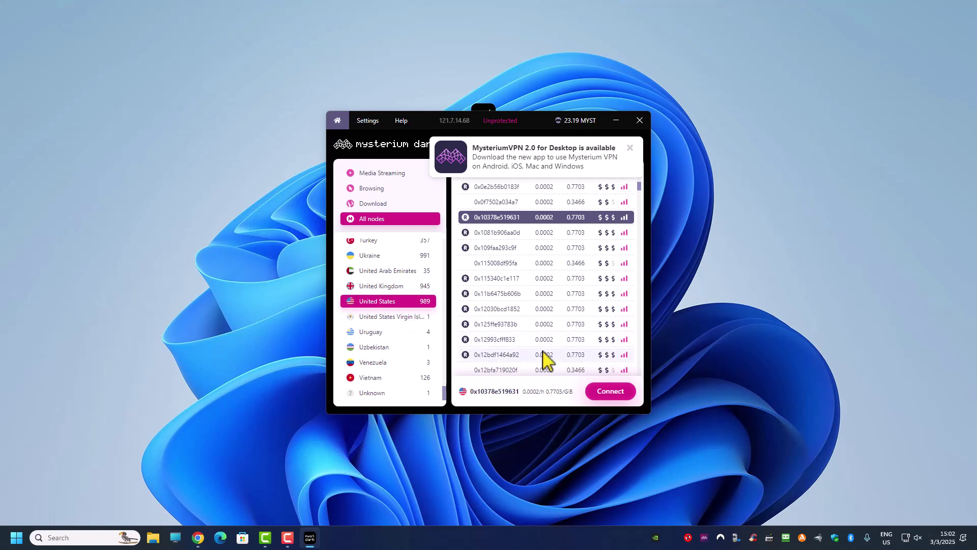
left_click(608, 391)
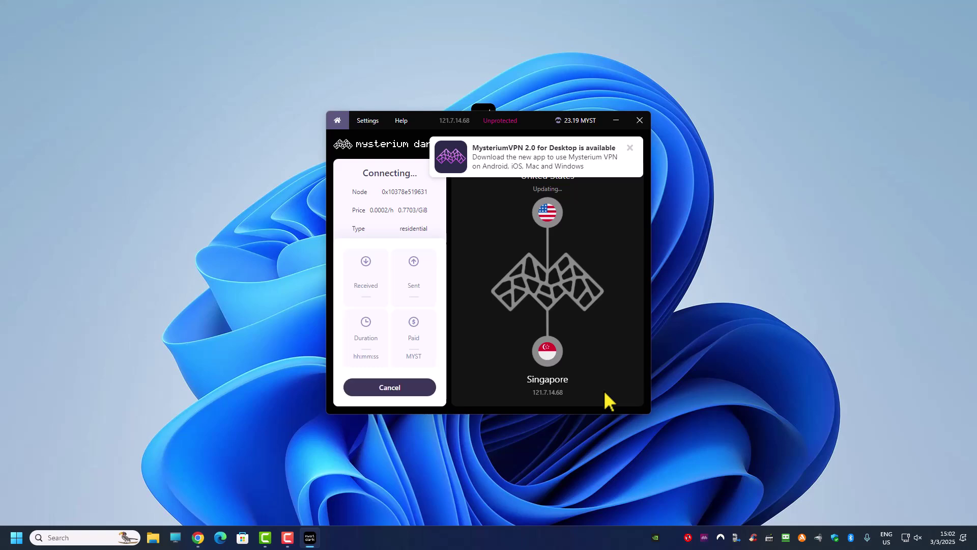
Step: Switch to Chrome, close the What Is My IP Address page and minimize the browser
left_click(198, 486)
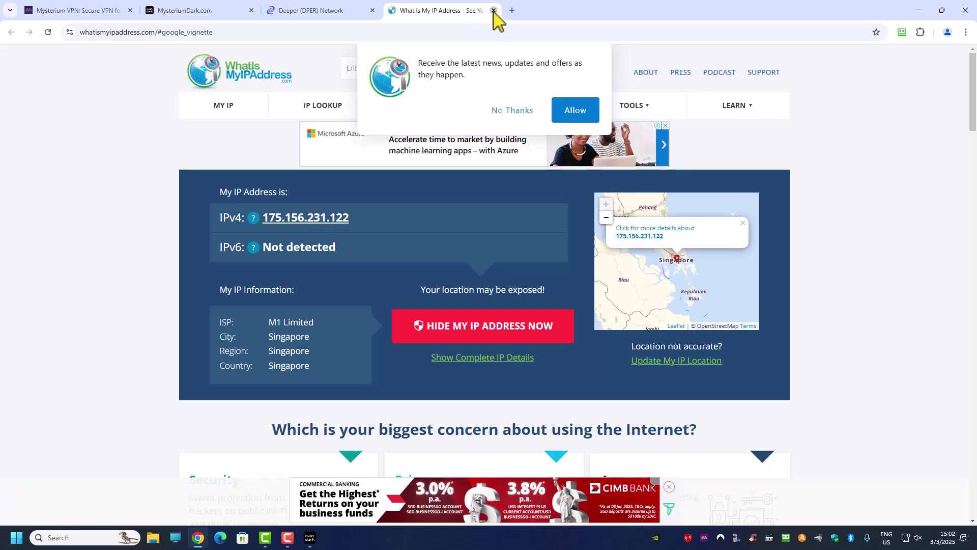
left_click(493, 11)
left_click(918, 10)
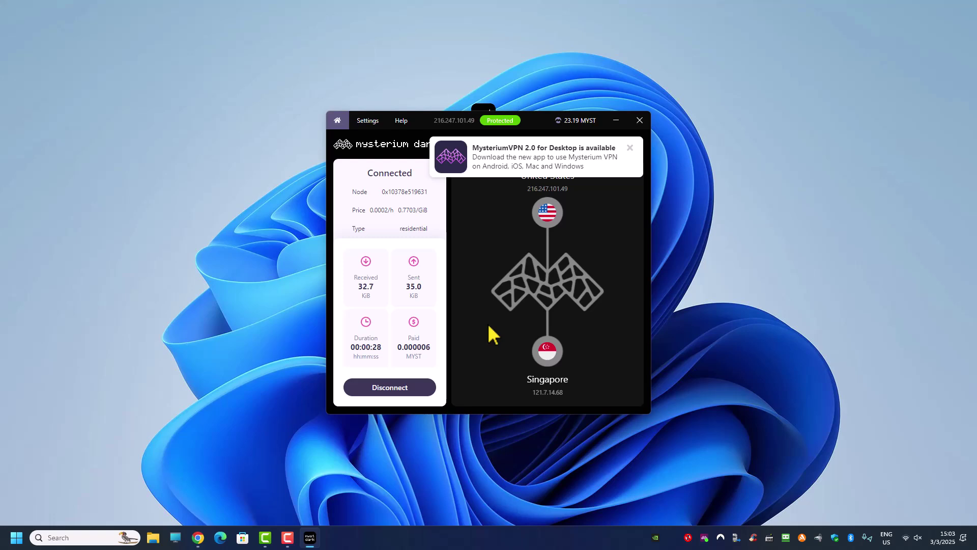
Step: Switch to the browser, check the United States node's IP address and ISP on whatismyipaddress.com against Mysterium Dark, and minimize the browser
key("alt+Tab")
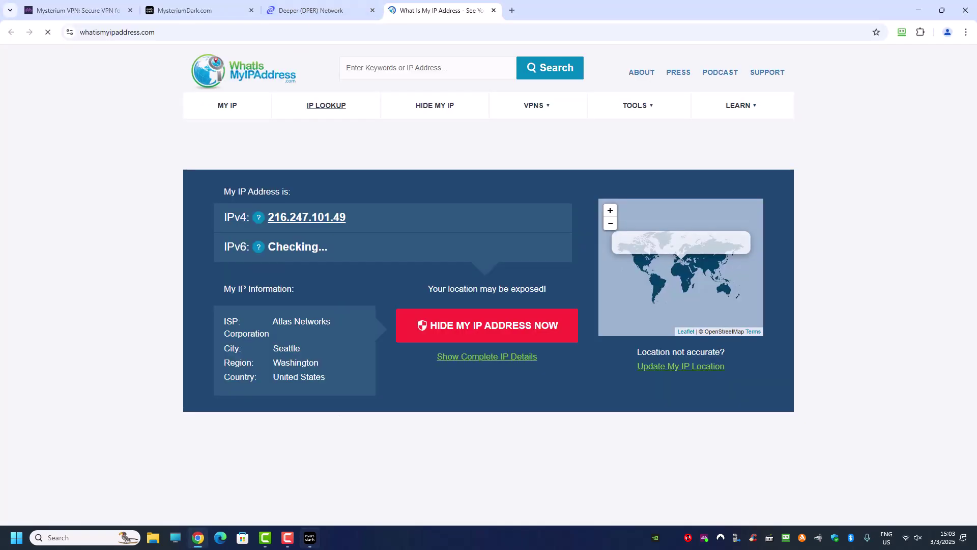
left_click(310, 539)
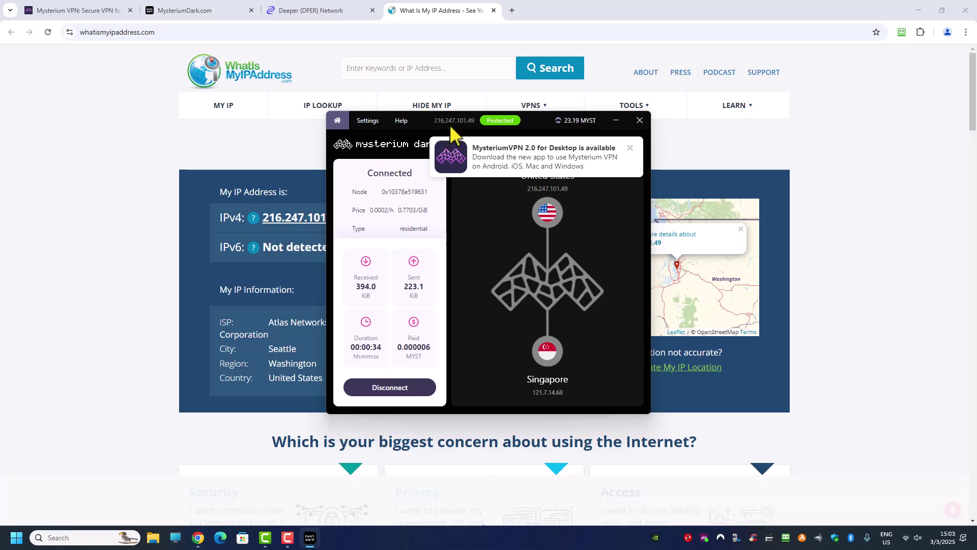
left_click(55, 321)
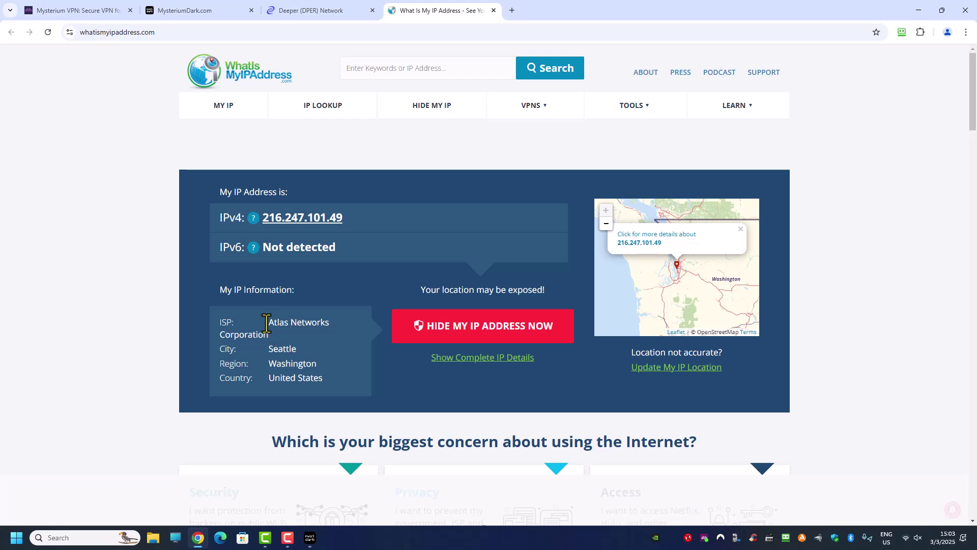
left_click_drag(267, 324, 343, 325)
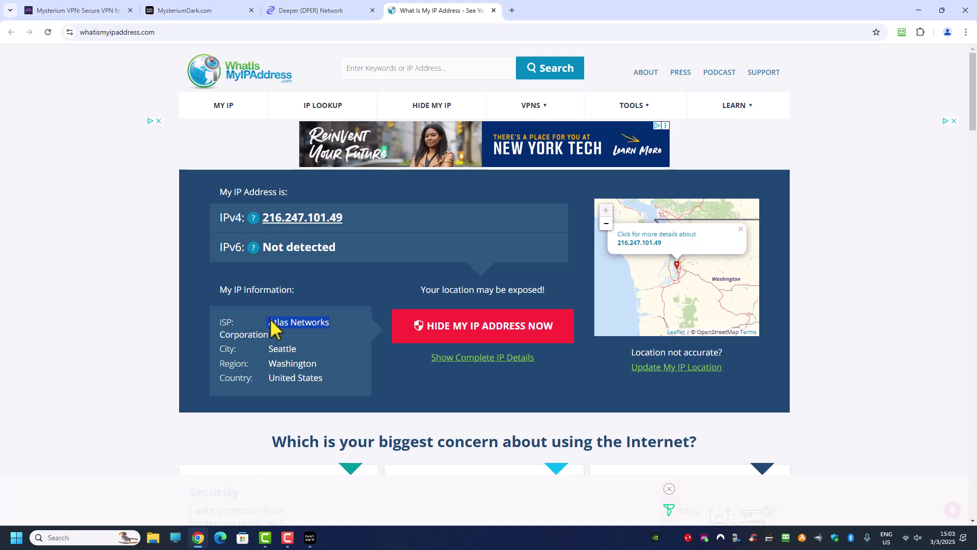
left_click(921, 11)
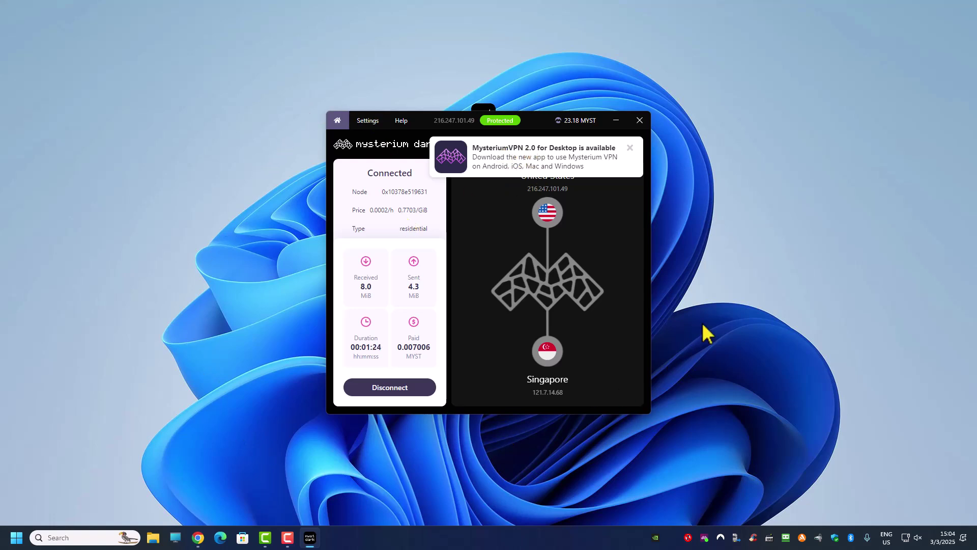
Step: Open the MysteriumVPN 2.0 web page from the notice in Mysterium Dark and disconnect from the United States node
left_click(516, 168)
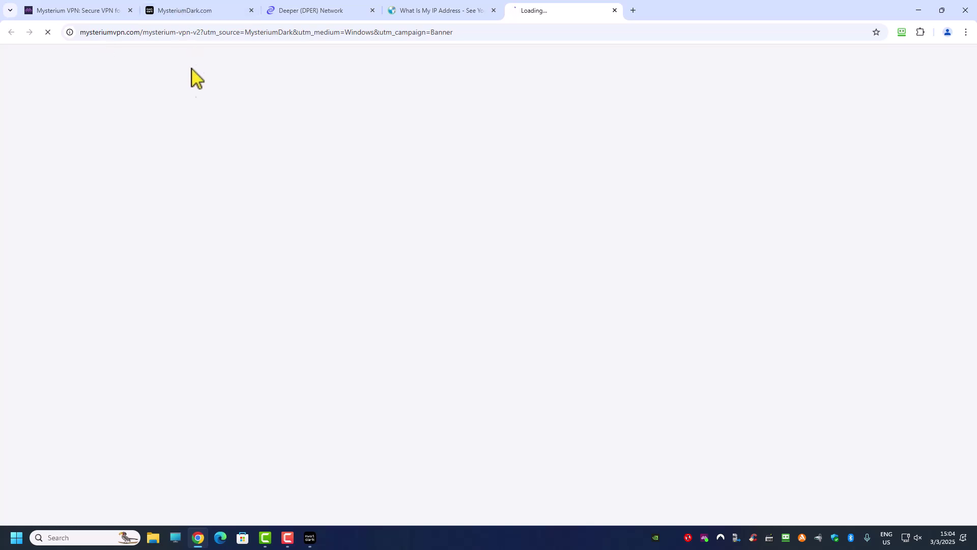
left_click(310, 539)
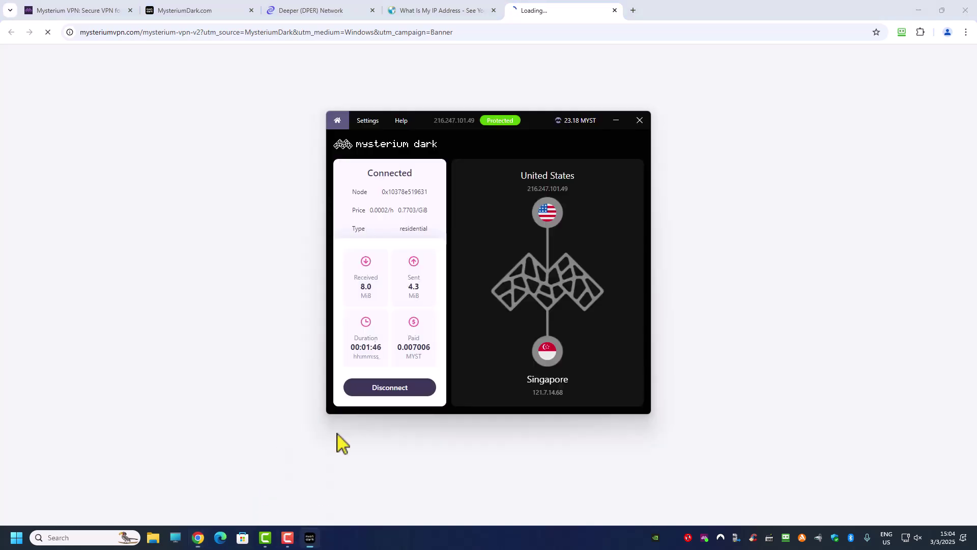
left_click(394, 389)
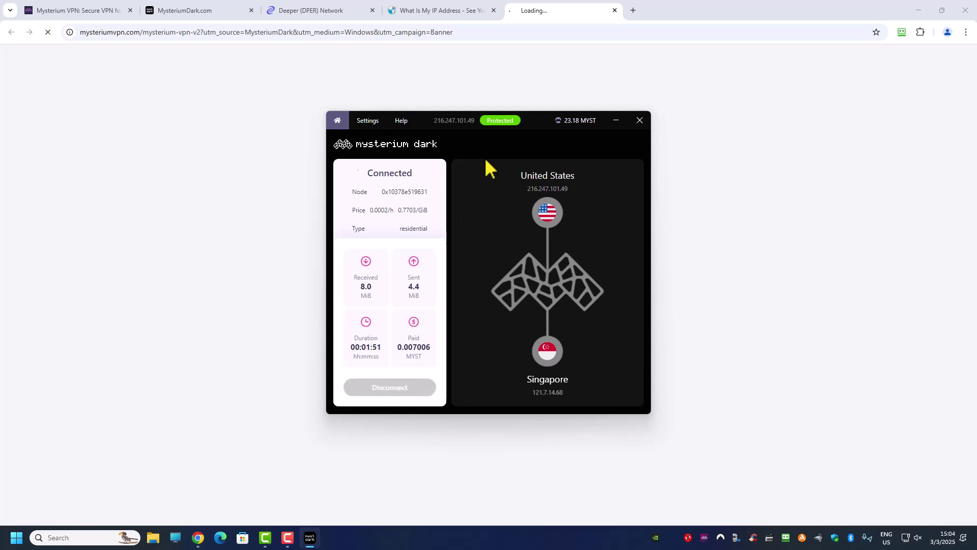
Step: Switch to the browser, load mysteriumvpn.com and look over the yearly plans on its pricing page
left_click(487, 32)
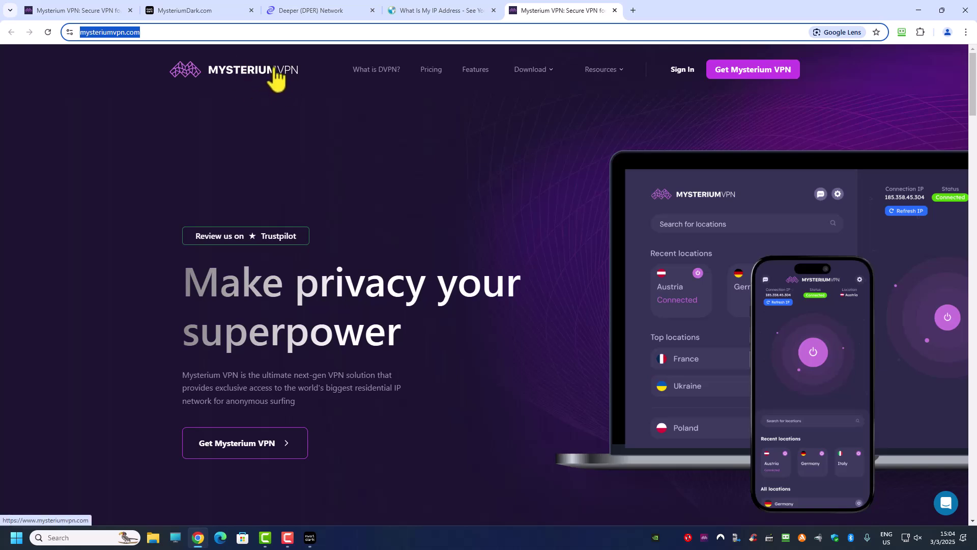
left_click(431, 77)
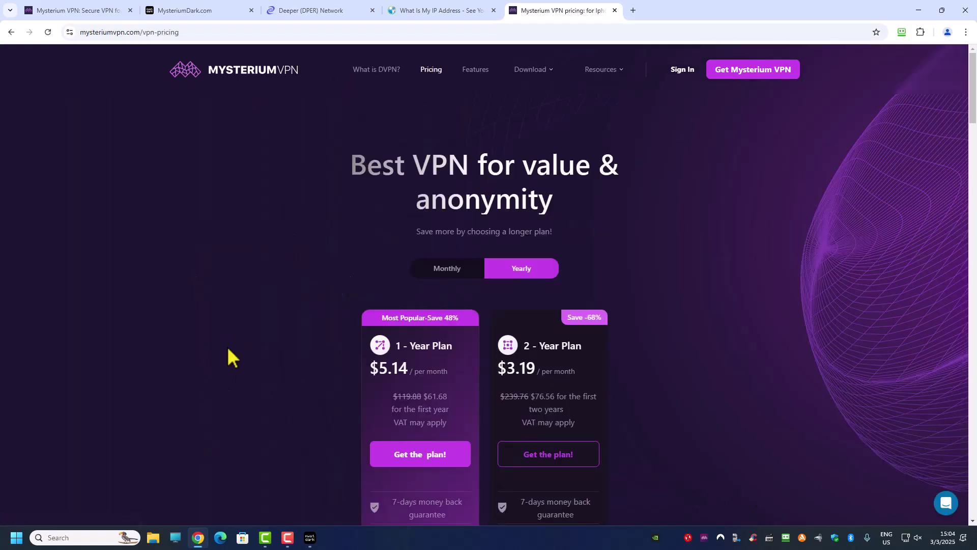
scroll(322, 298, "down", 2)
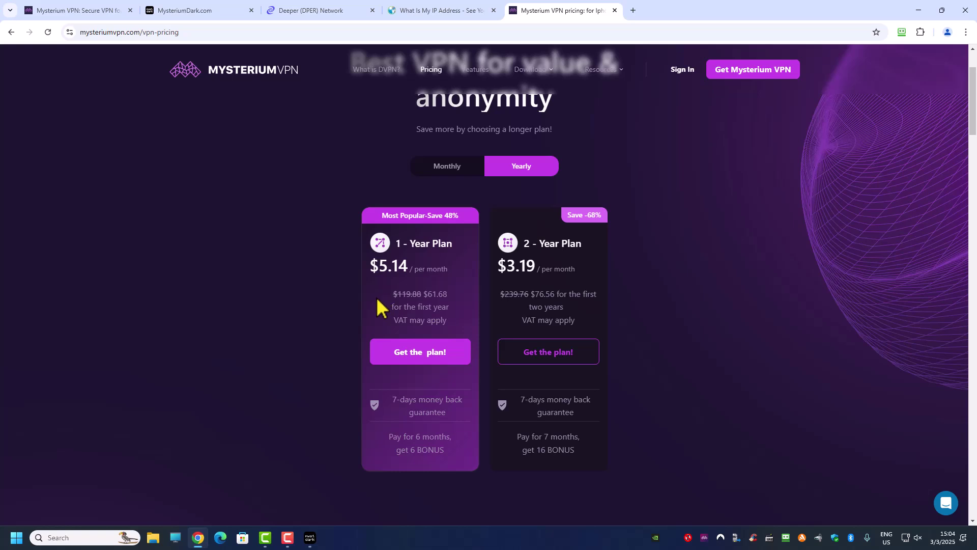
scroll(377, 300, "up", 2)
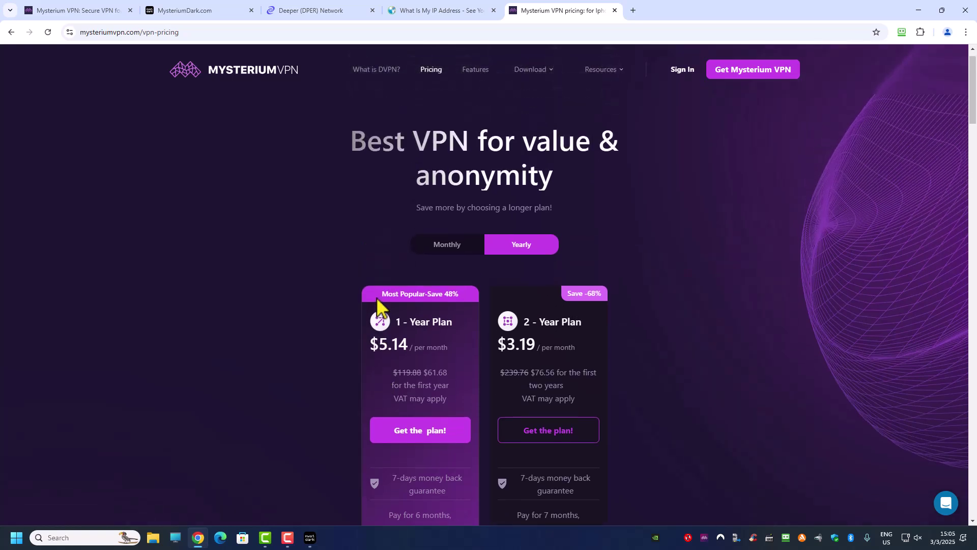
Step: Compare the monthly and yearly MysteriumVPN plans by switching the billing period back and forth
left_click(460, 244)
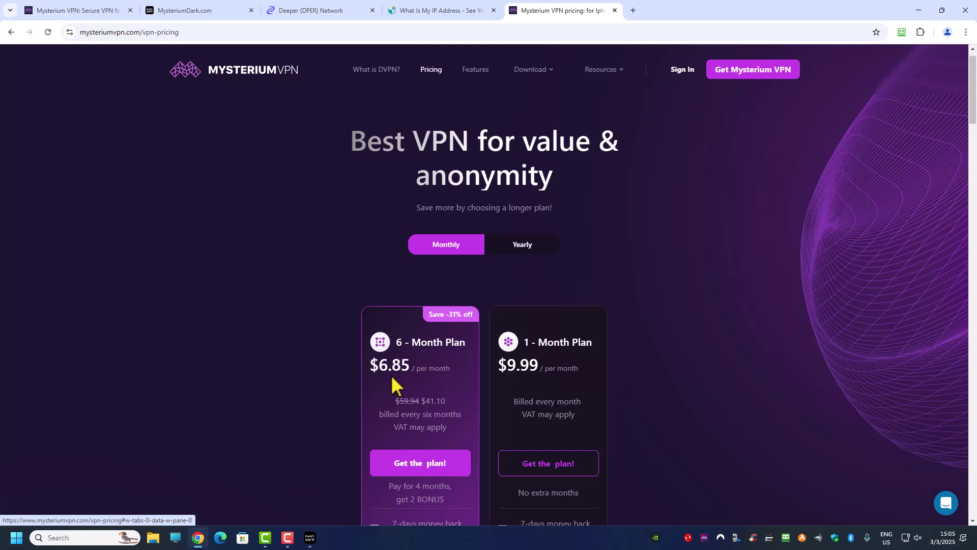
scroll(395, 387, "down", 2)
scroll(459, 285, "up", 1)
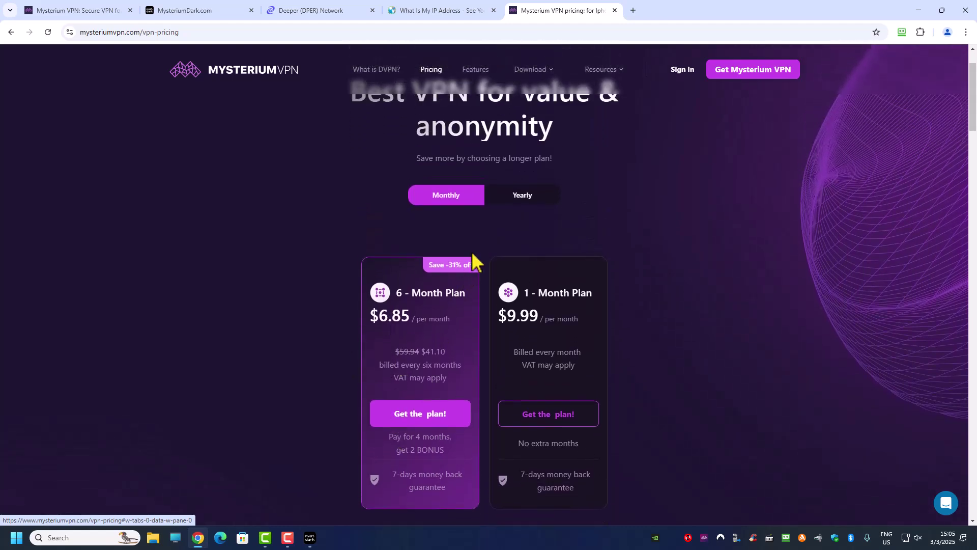
left_click(524, 198)
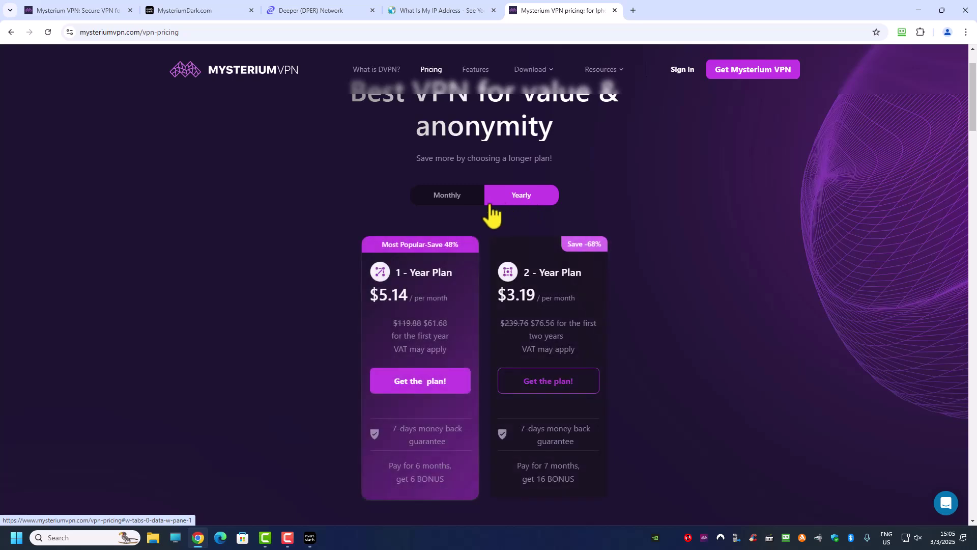
left_click(451, 202)
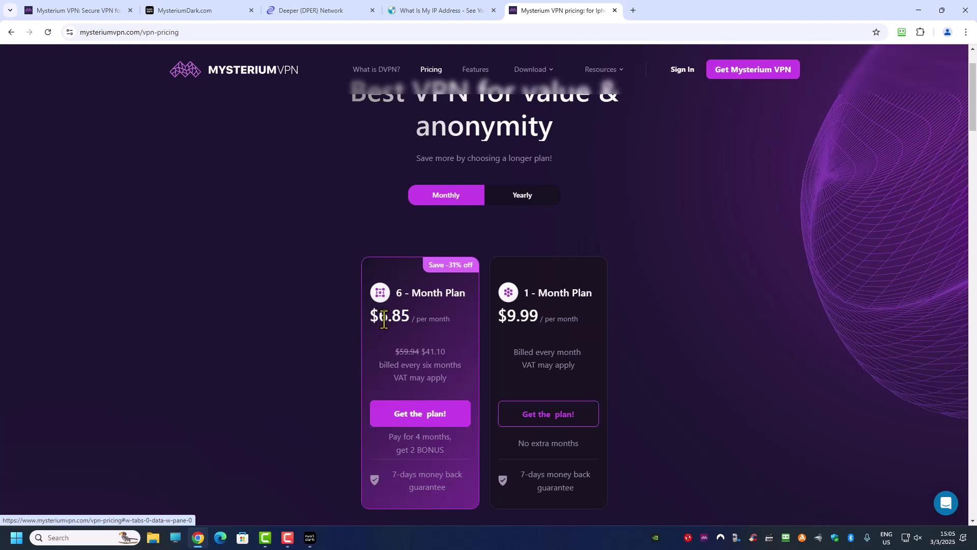
Step: Display the yearly plans and highlight the per-month prices of the 1-Year and 2-Year plans
left_click(518, 207)
mouse_move(375, 297)
left_mouse_down()
mouse_move(422, 299)
mouse_move(387, 300)
left_mouse_up()
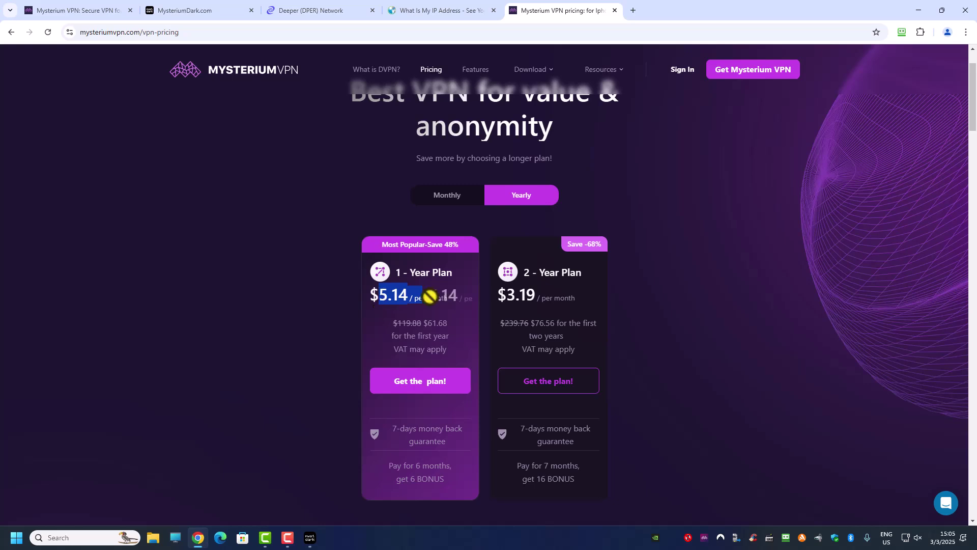
left_click(400, 301)
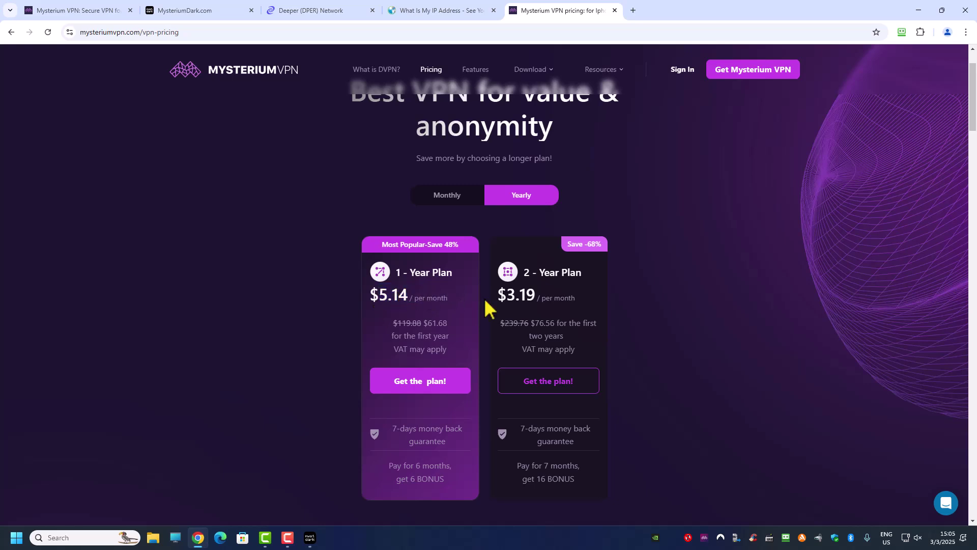
left_click_drag(507, 294, 546, 297)
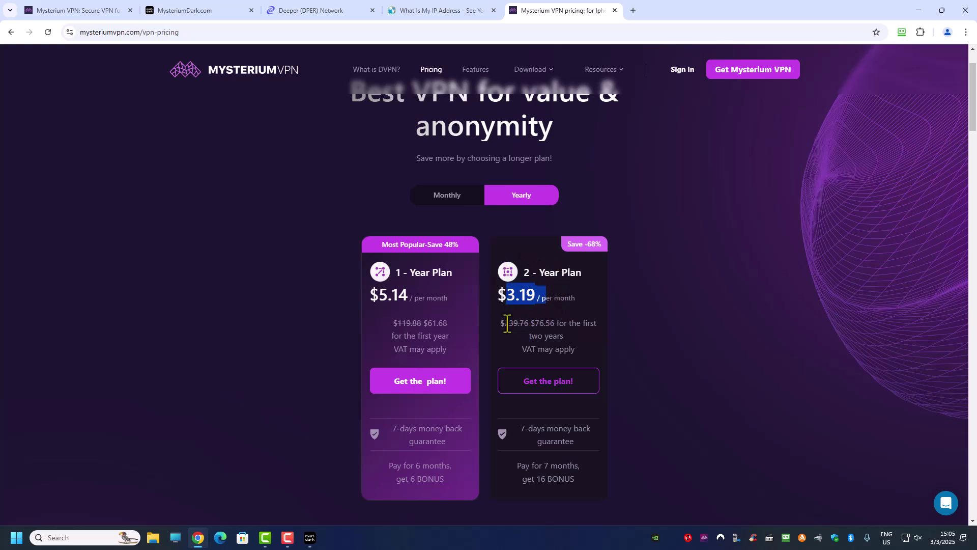
left_click(530, 324)
Step: Switch to Calculator and multiply the 2-Year Plan's monthly price of 3.19 by 24
key("XF86Calculator")
type("3.19")
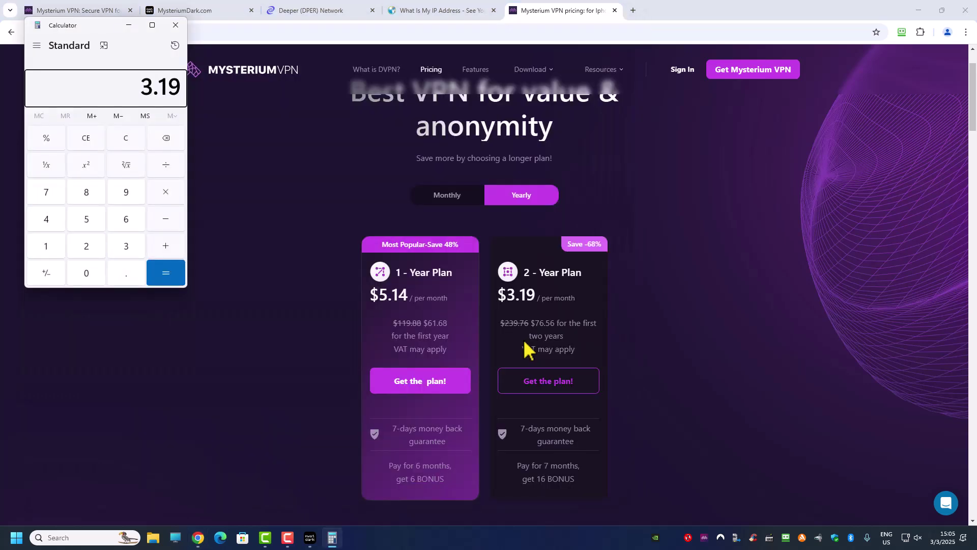
type("*24")
key("Return")
right_click(524, 339)
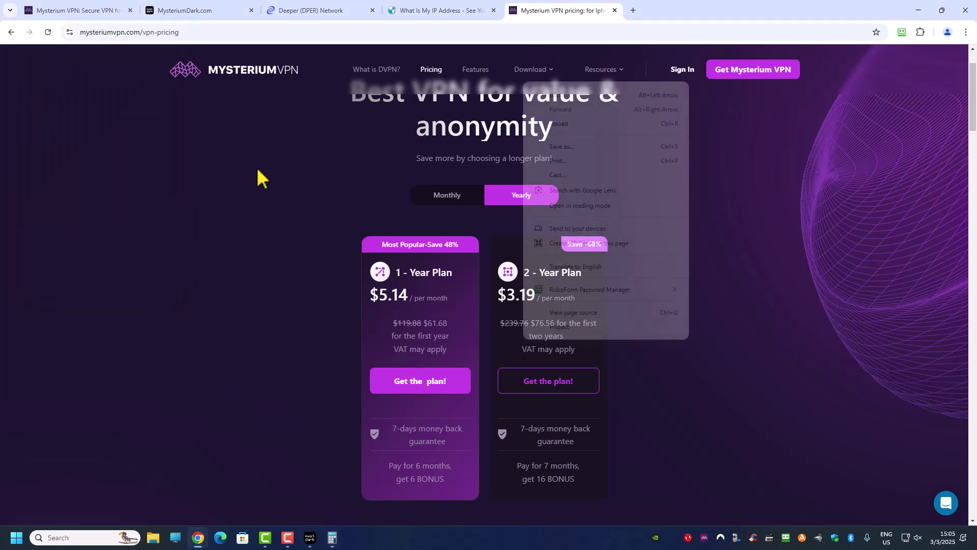
left_click(336, 540)
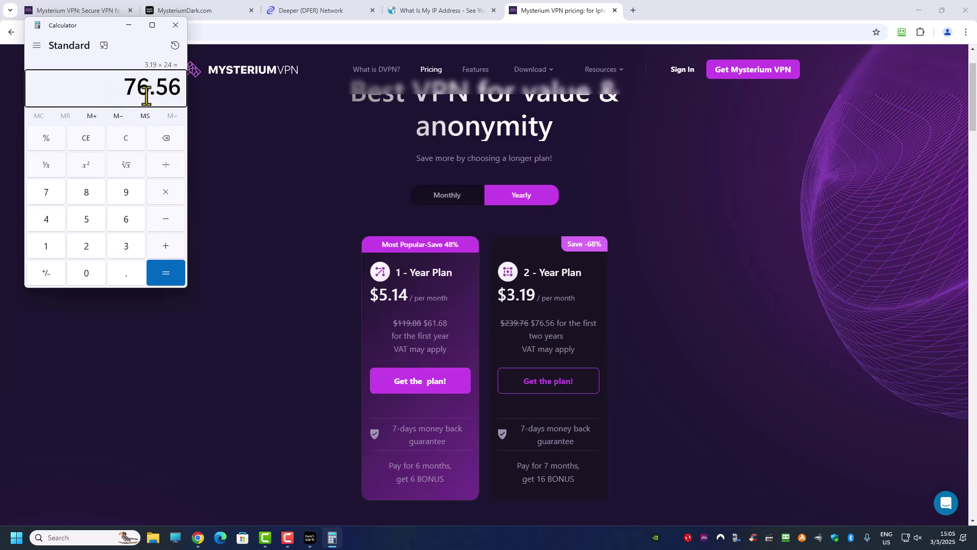
Step: Switch to the browser and open the Deeper Connect Pico Set product page from the Deeper Network site
left_click(320, 11)
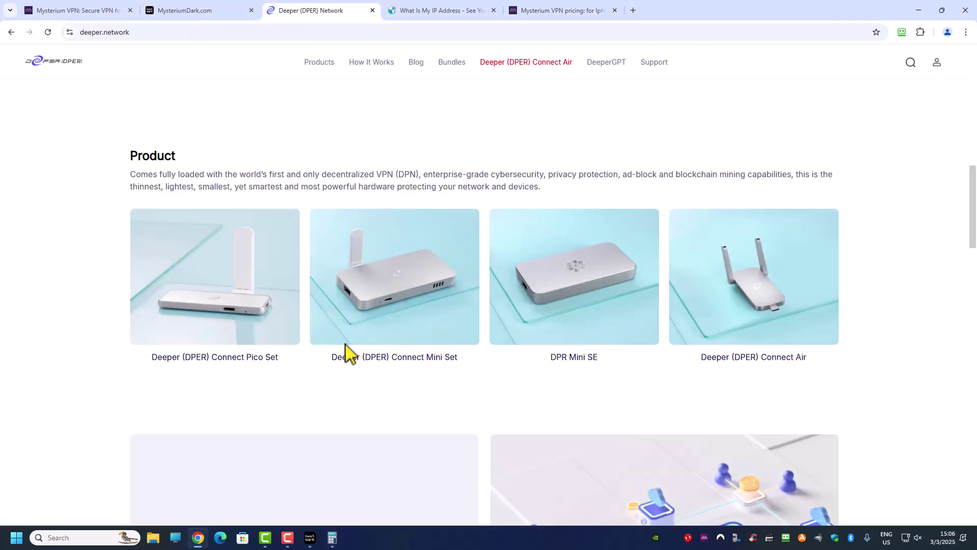
scroll(322, 311, "down", 2)
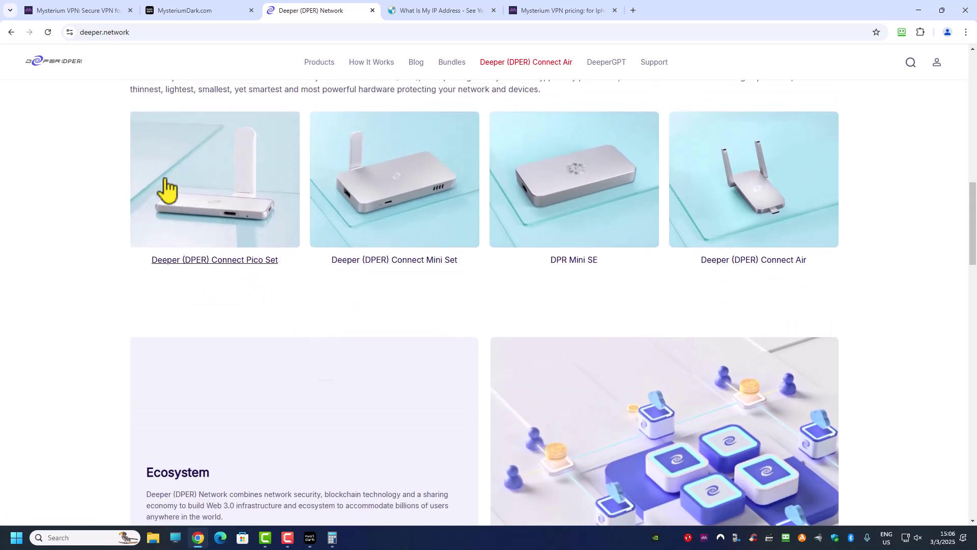
left_click(219, 201)
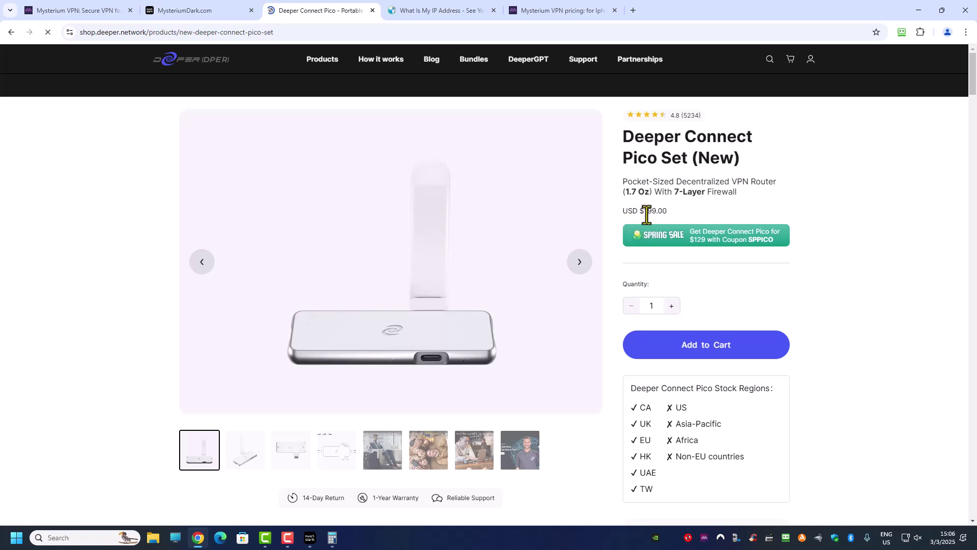
Step: Compare the Calculator total with the 2-Year Plan on the MysteriumVPN pricing page, and close Calculator
left_click(331, 538)
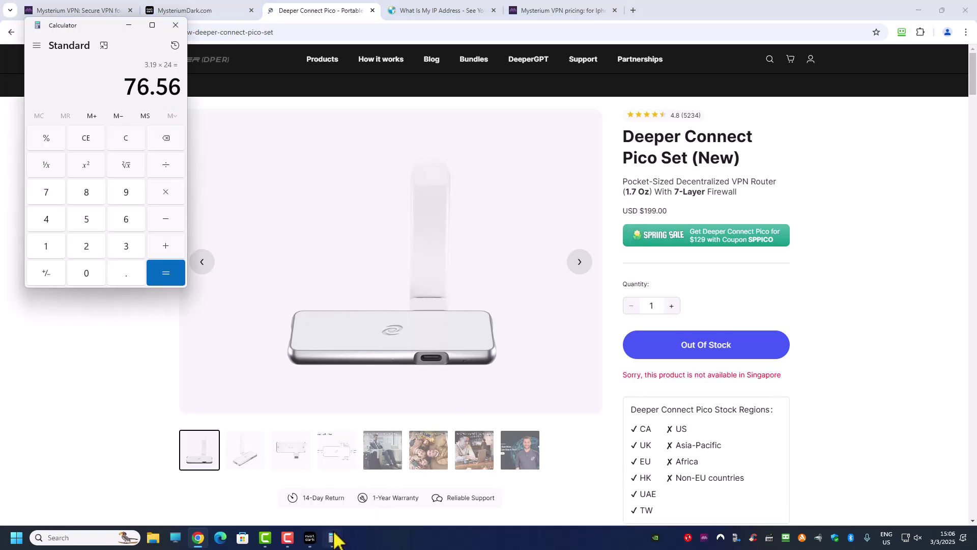
left_click(310, 537)
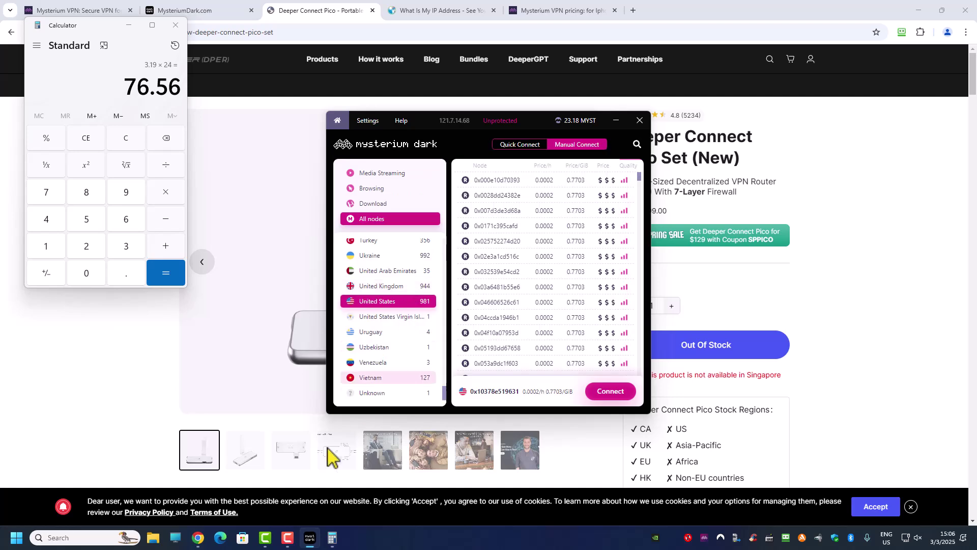
left_click(320, 15)
left_click(542, 13)
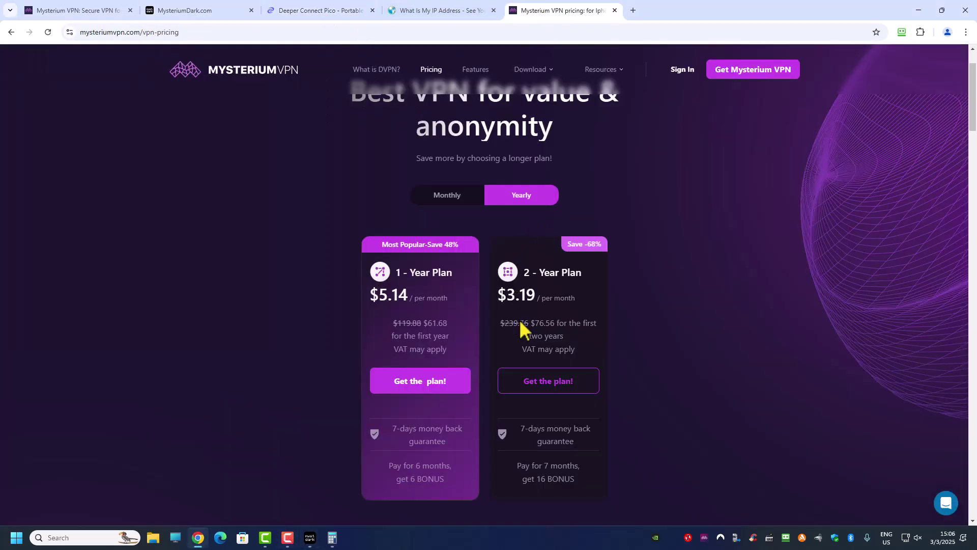
left_click(332, 537)
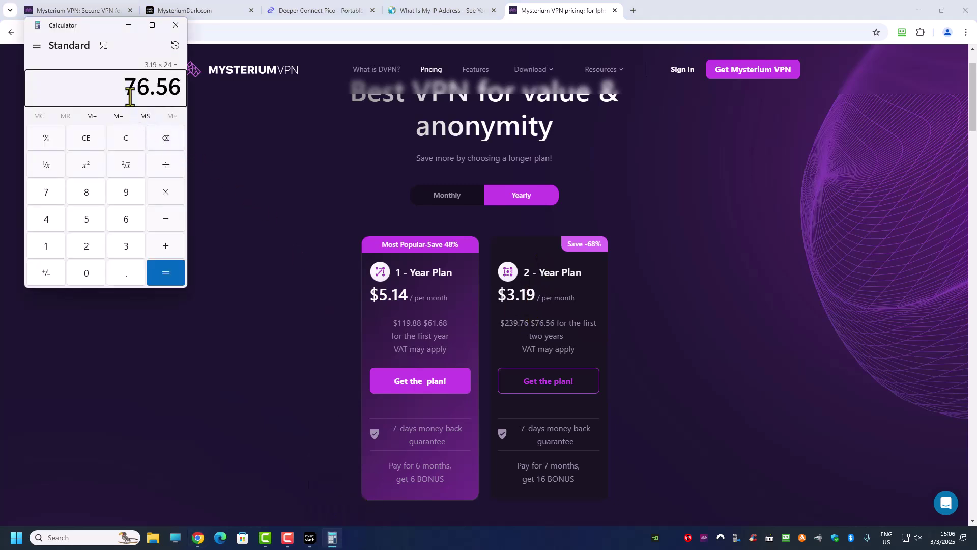
left_click_drag(127, 92, 147, 93)
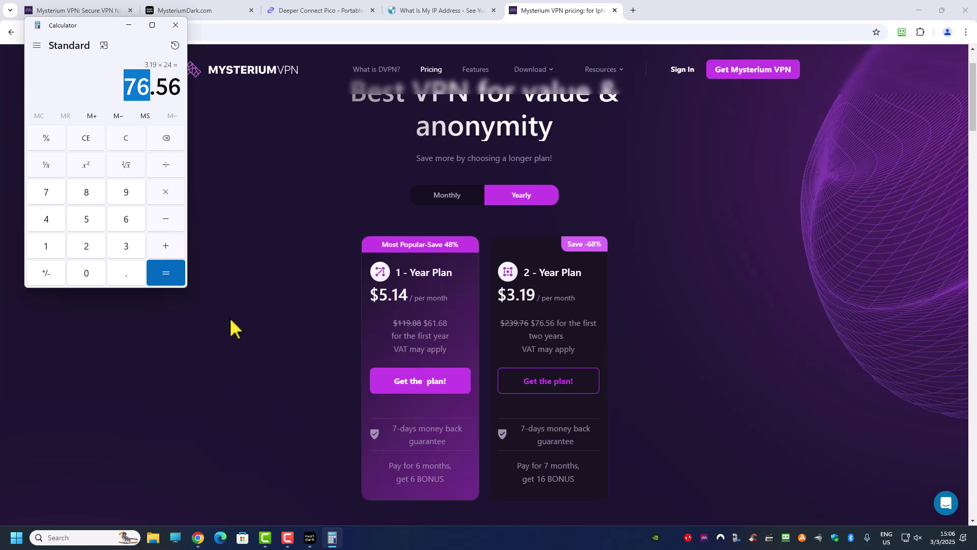
left_click(175, 25)
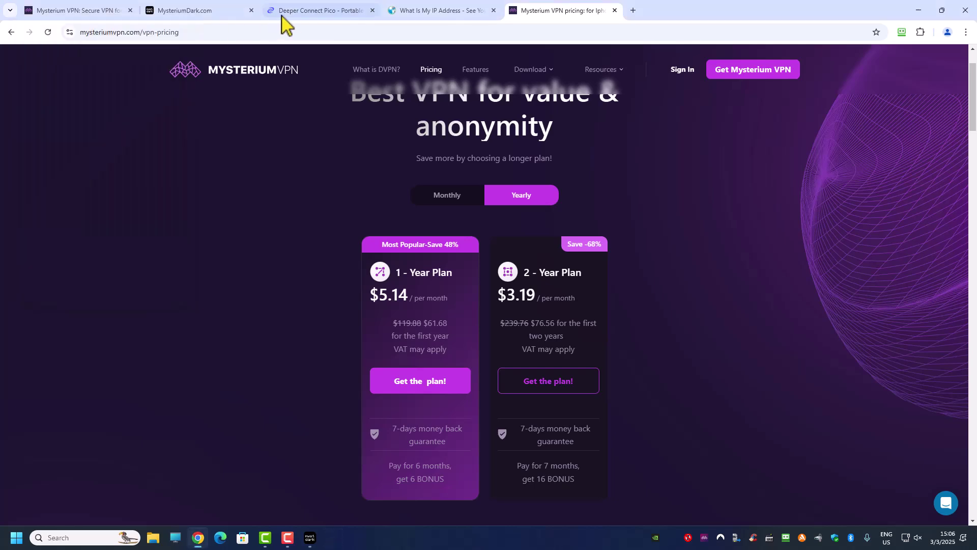
Step: Review the Deeper Connect Pico Set page and the MysteriumVPN pricing page again, and minimize the browser
left_click(282, 11)
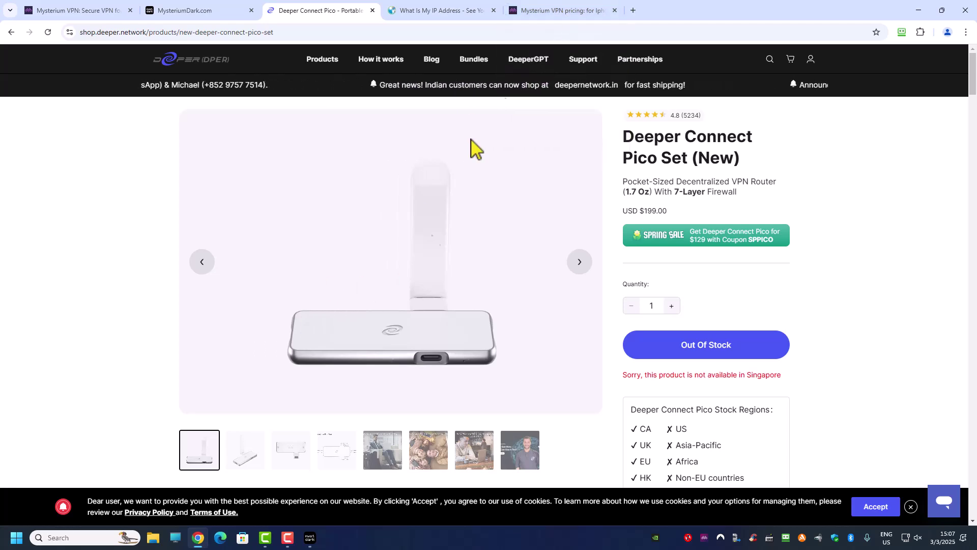
left_click(556, 14)
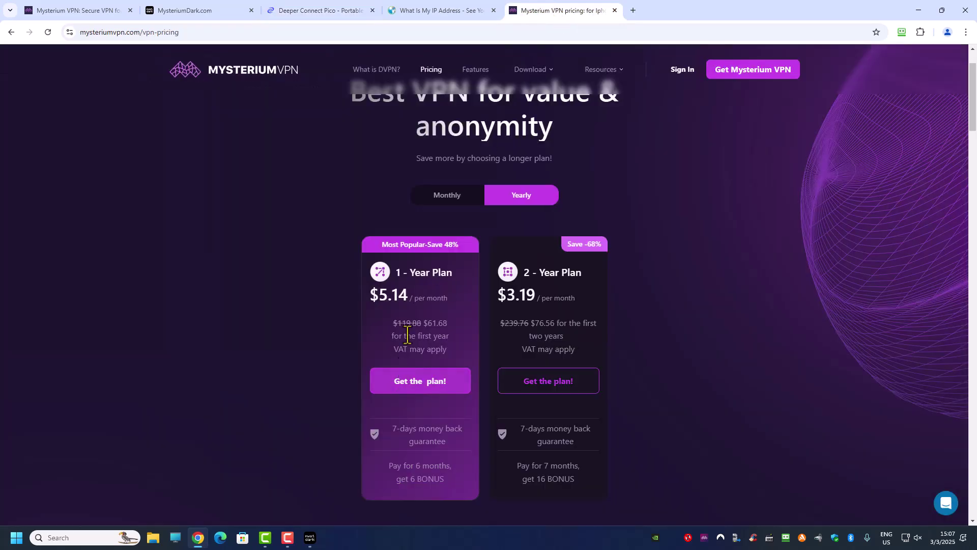
scroll(497, 214, "up", 2)
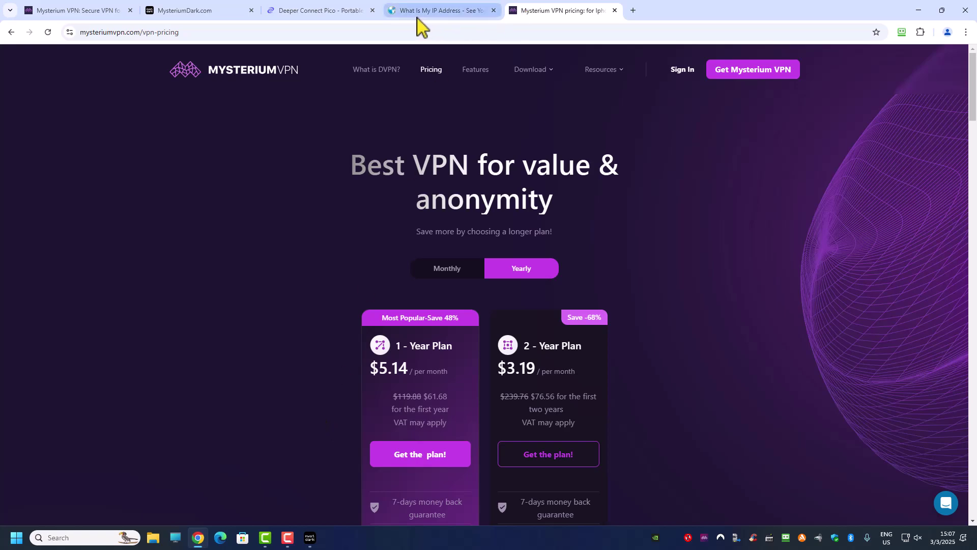
left_click(919, 10)
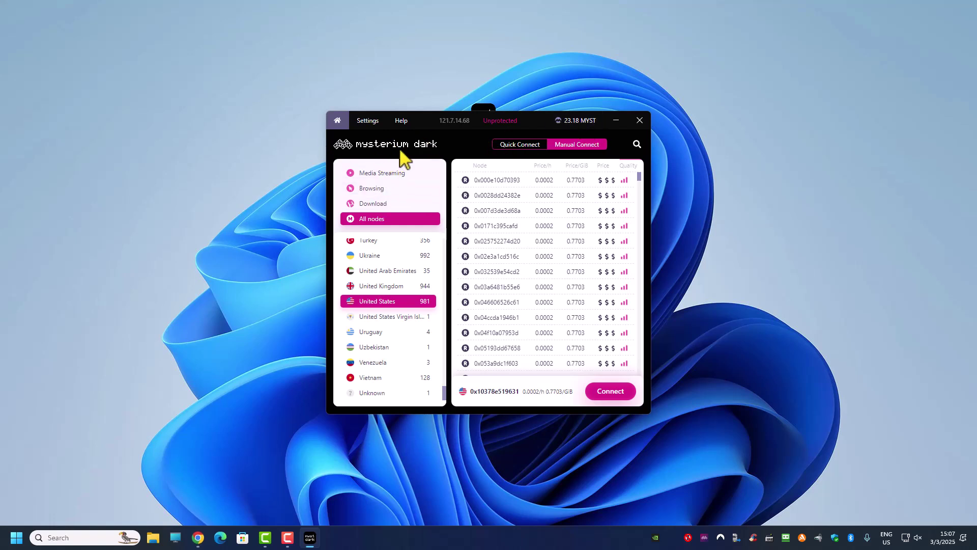
Step: Minimize the Mysterium Dark window, switch to the Chrome browser and search Google for "mysterium" in a new tab
left_click(310, 538)
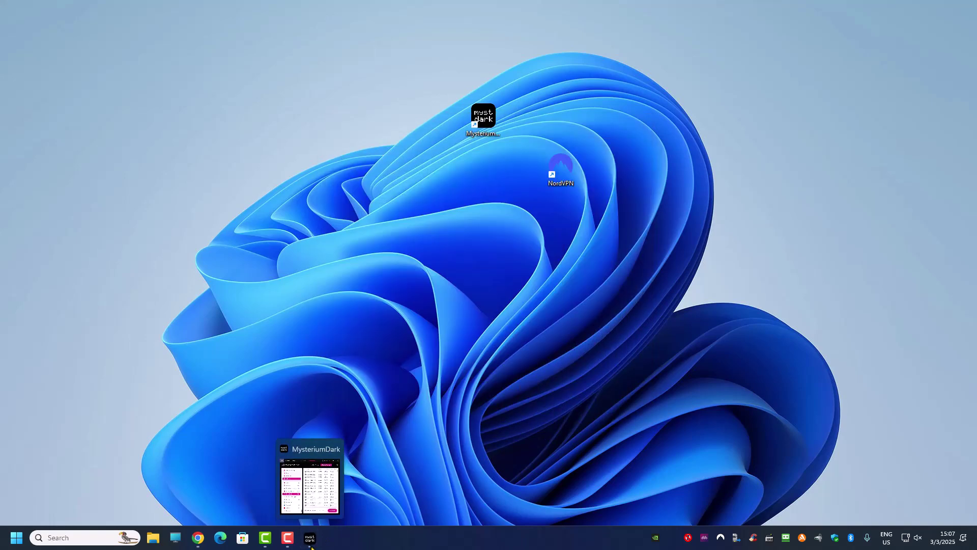
left_click(310, 539)
left_click(198, 538)
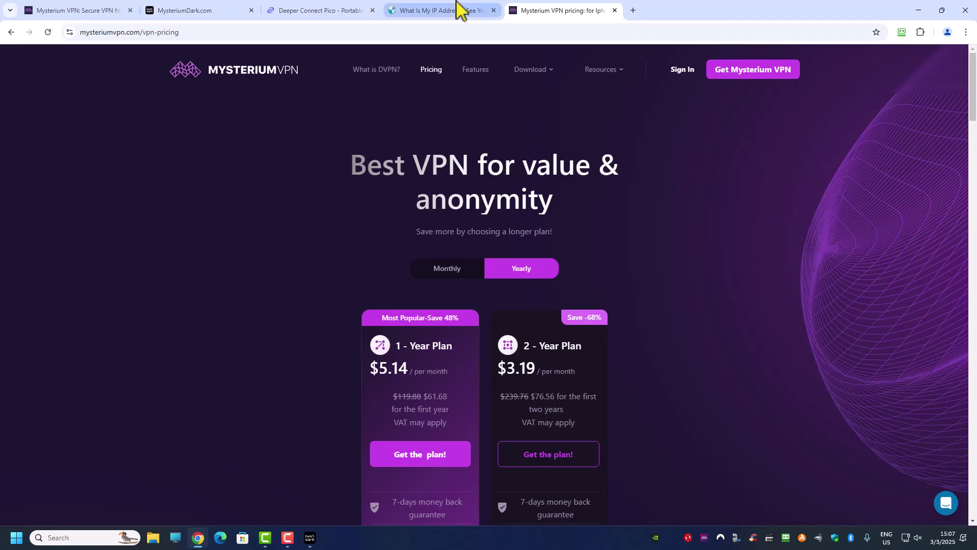
left_click(633, 10)
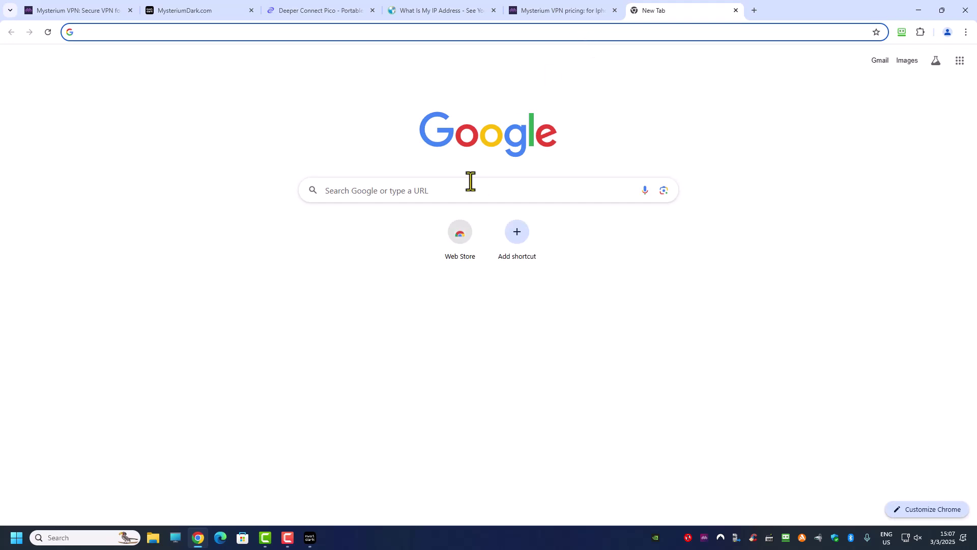
left_click(467, 191)
type("mysterium")
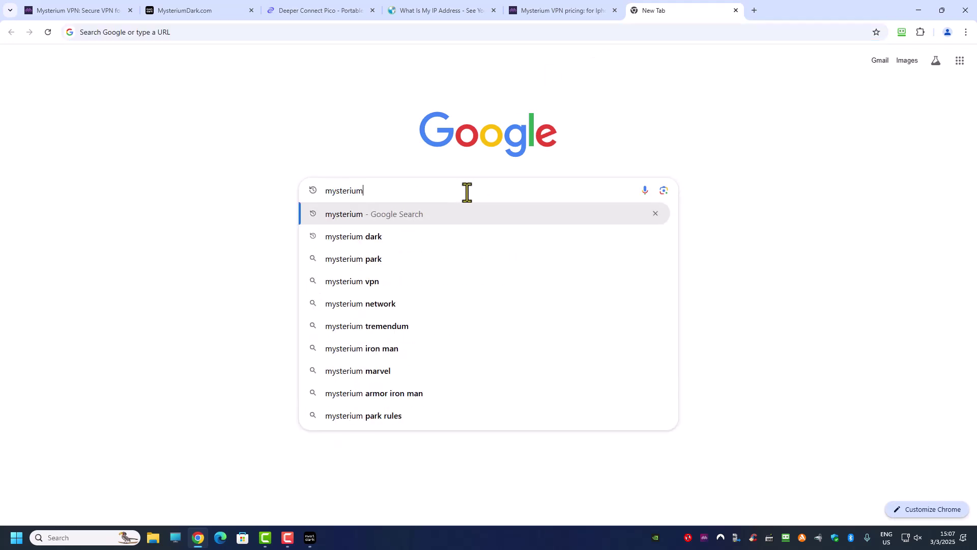
key("Return")
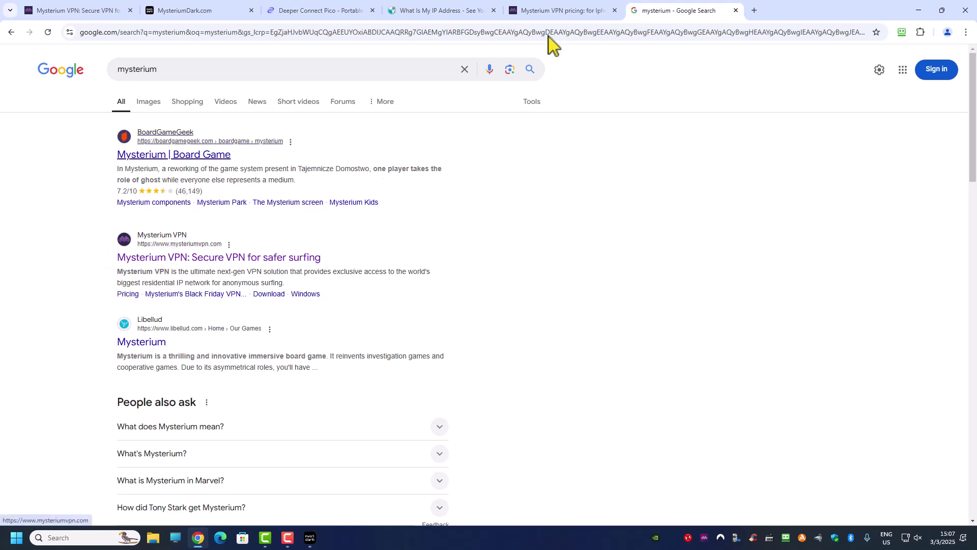
Step: Check the MysteriumVPN pricing page, refine the Google search to "mysterium dark" and open the MysteriumDark.com home page
left_click(560, 10)
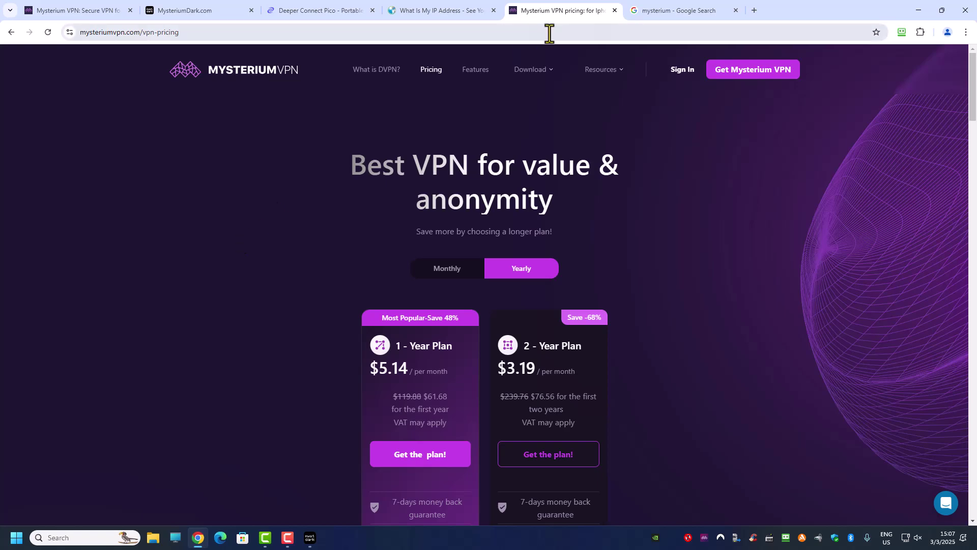
left_click(684, 11)
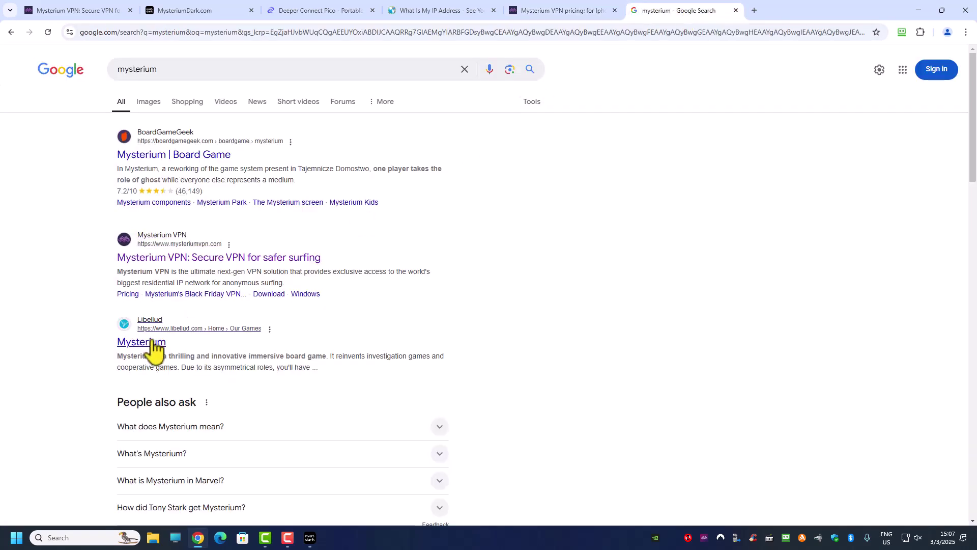
left_click(200, 72)
type("dark")
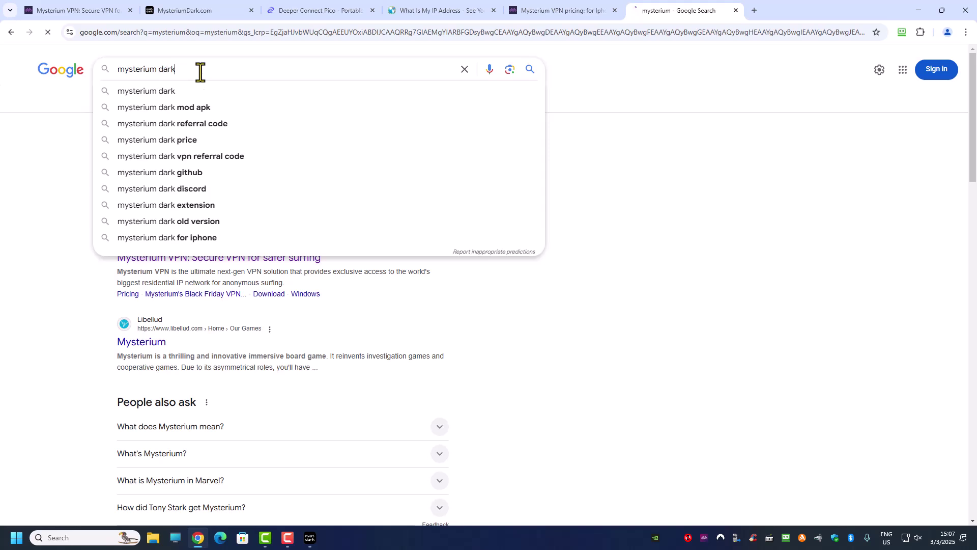
key("Return")
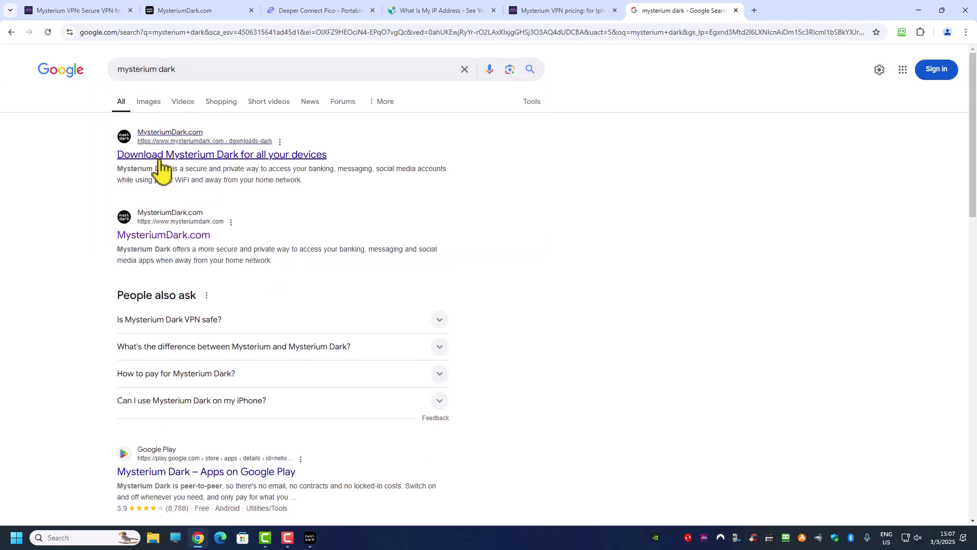
left_click(157, 237)
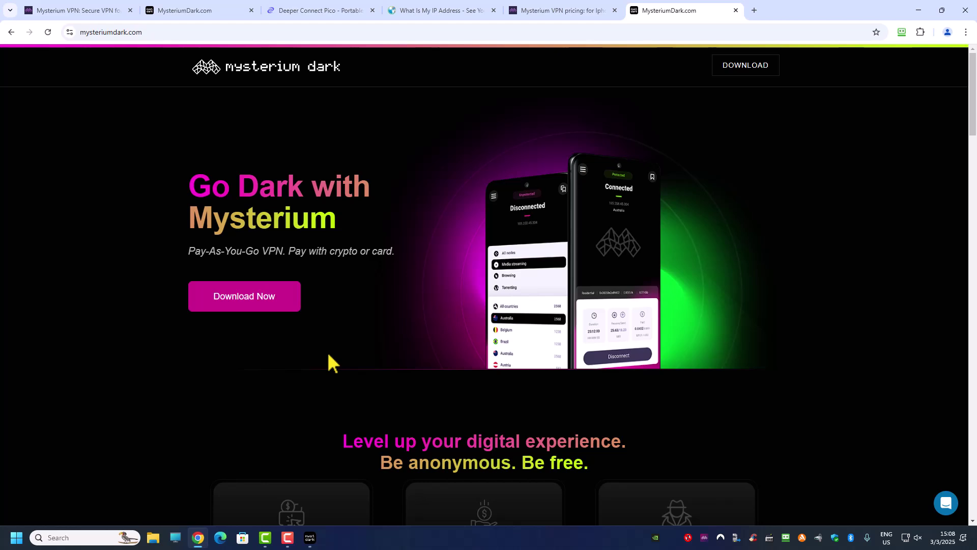
Step: Return to the MysteriumVPN pricing page and look through it from the yearly plans to the newsletter section and back
left_click(575, 14)
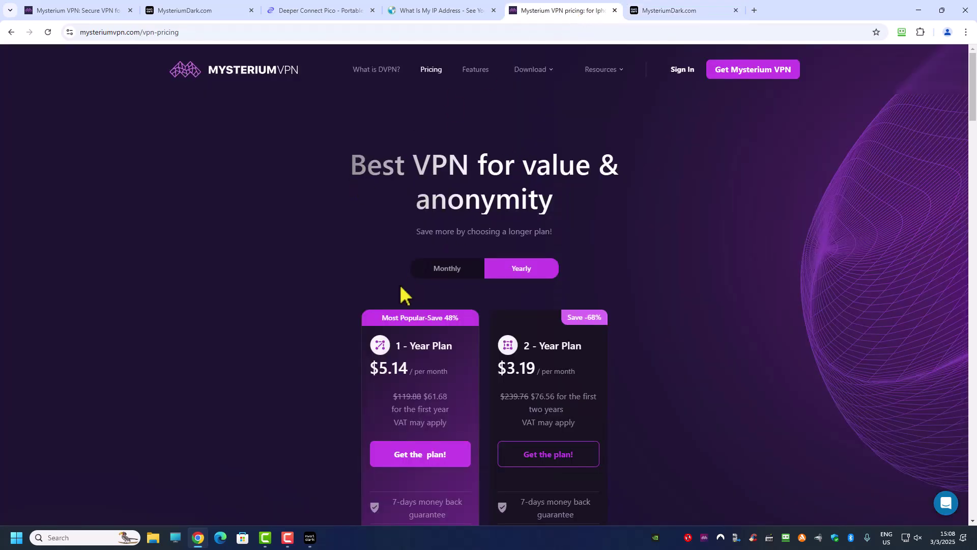
scroll(407, 290, "down", 3)
scroll(400, 367, "down", 18)
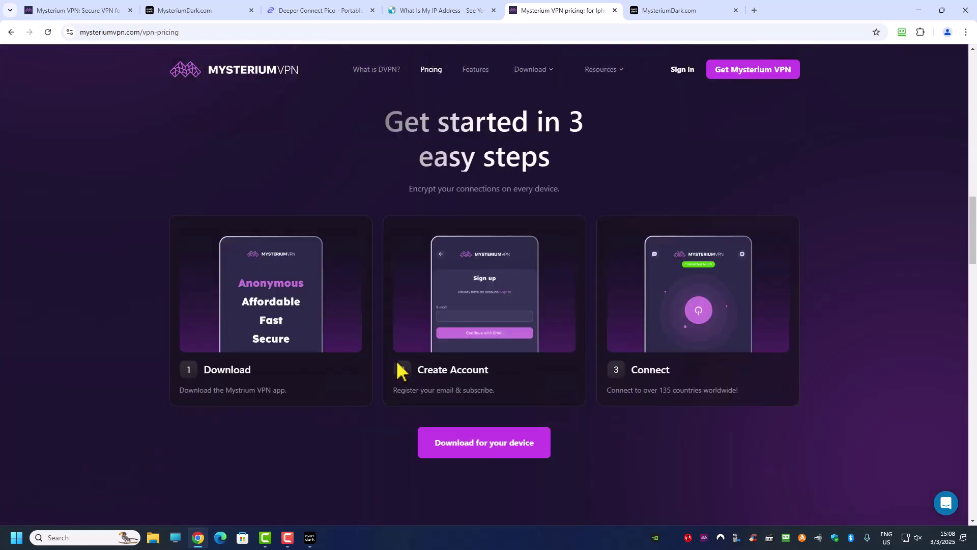
scroll(401, 369, "down", 10)
scroll(397, 362, "down", 20)
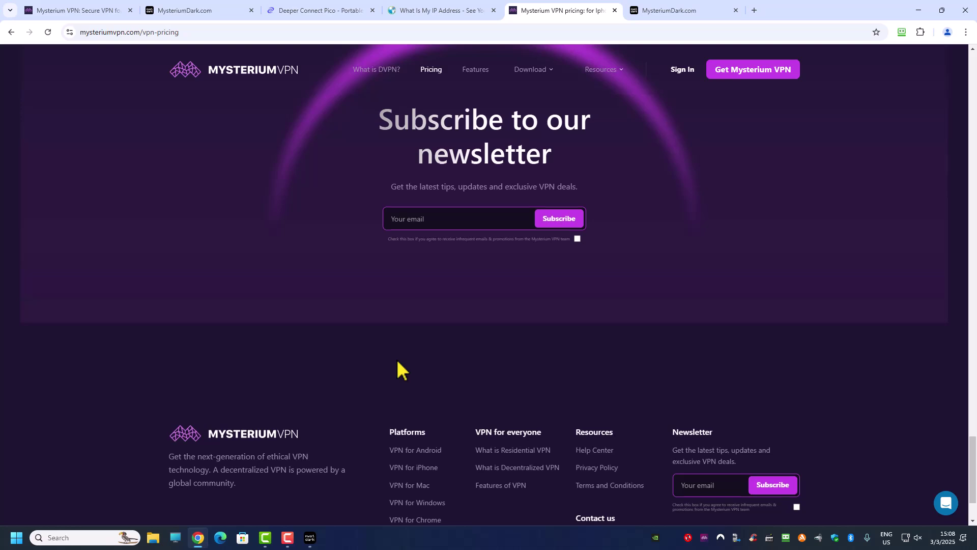
scroll(396, 359, "up", 4)
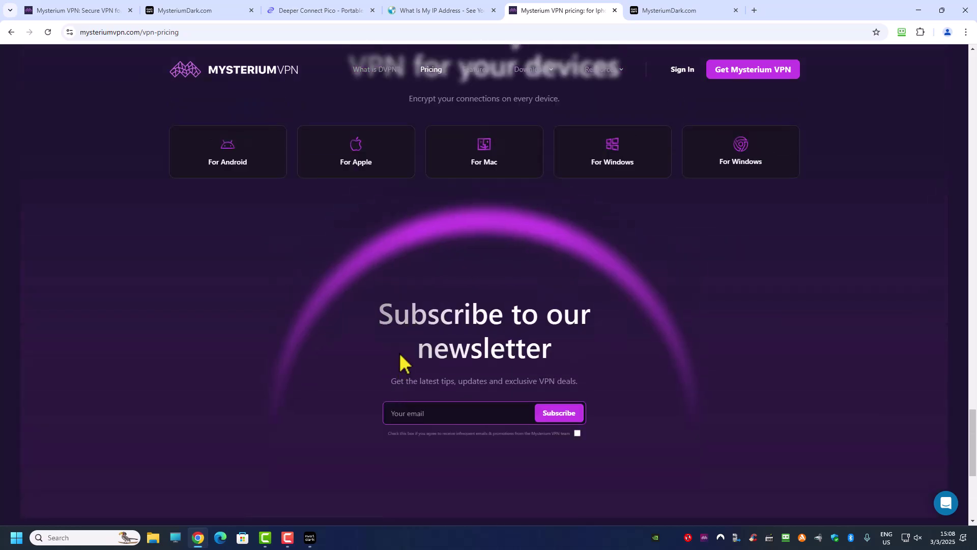
scroll(402, 362, "up", 15)
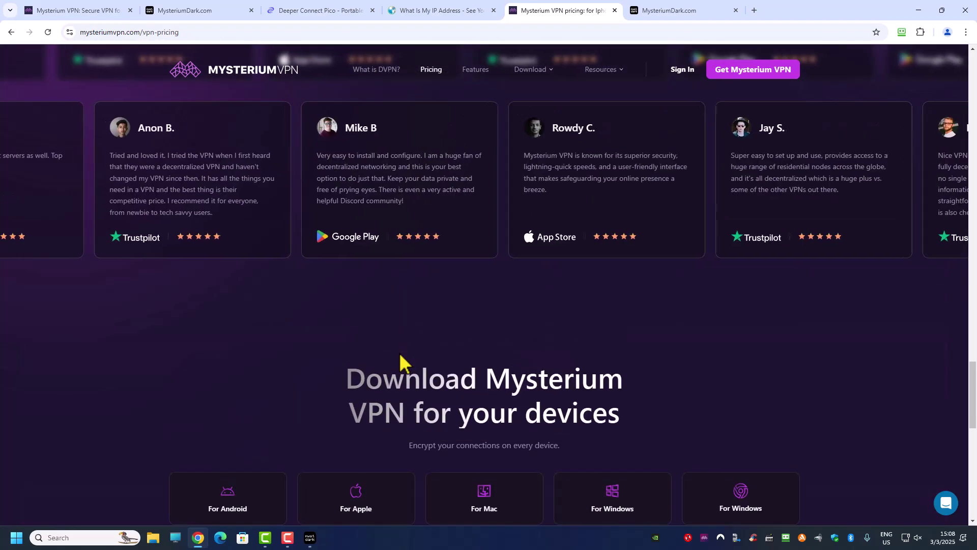
scroll(401, 356, "up", 12)
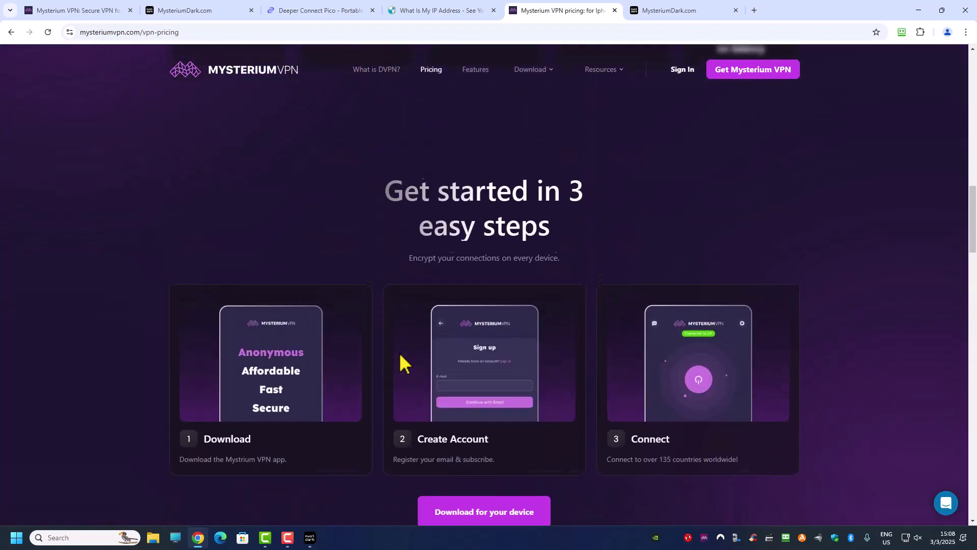
scroll(400, 345, "down", 3)
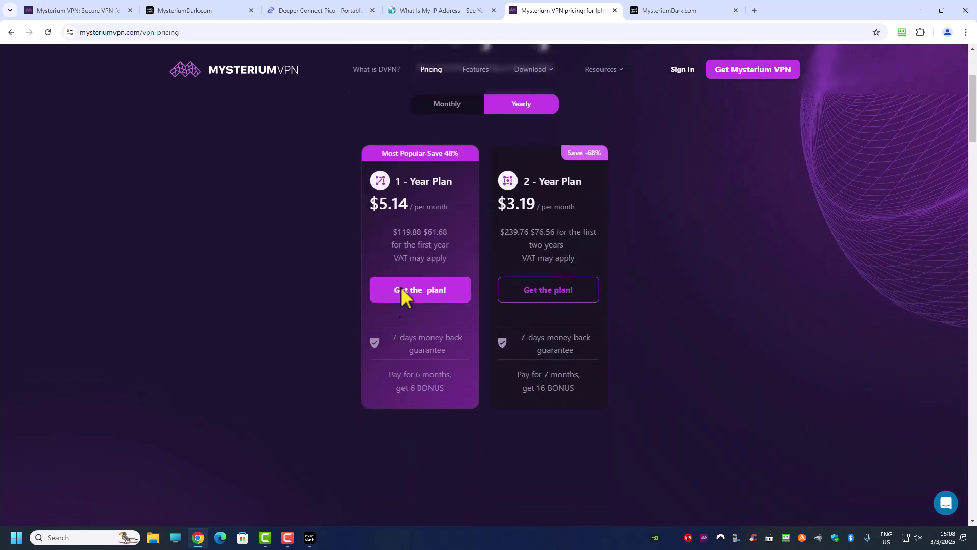
Step: Examine the MysteriumVPN subscription features, customer reviews and supported device downloads on the pricing page
scroll(386, 320, "down", 15)
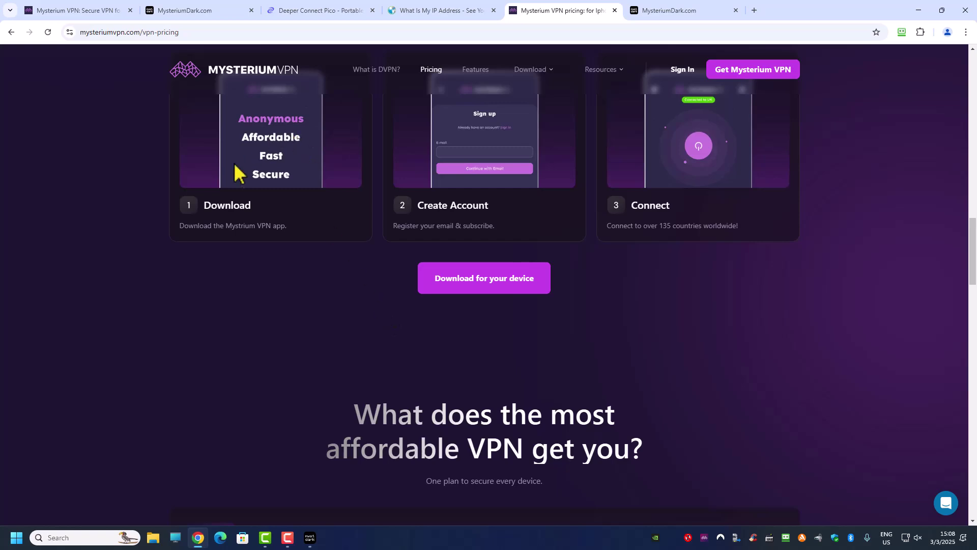
scroll(270, 307, "up", 15)
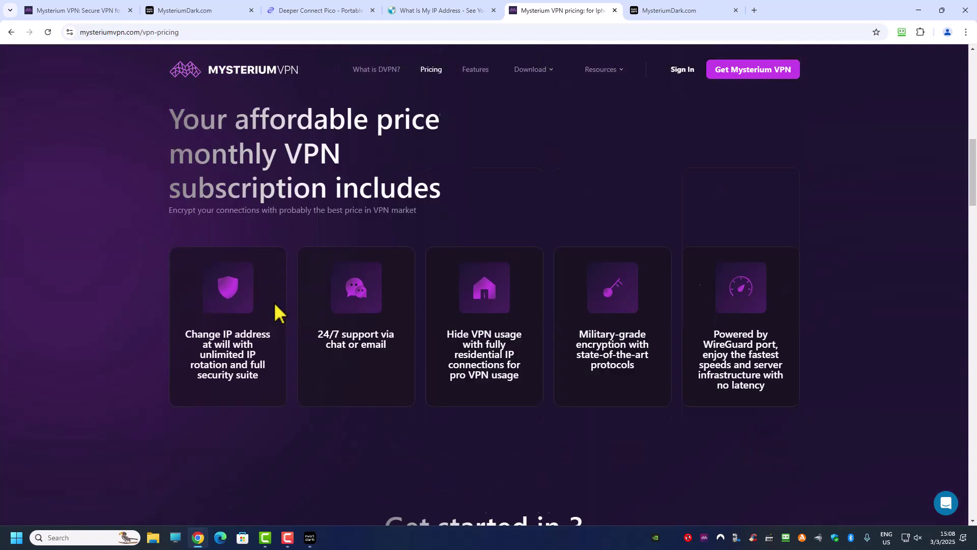
scroll(276, 305, "down", 15)
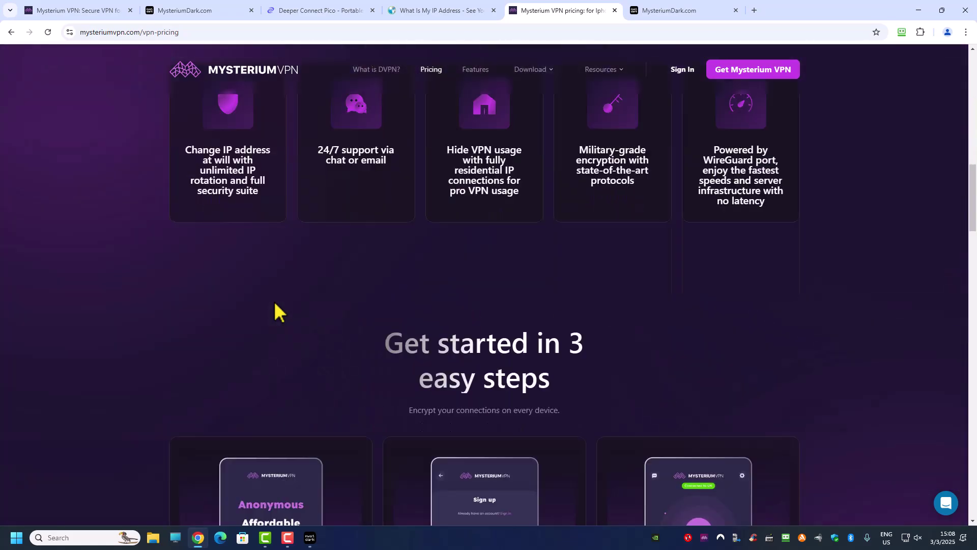
scroll(275, 308, "down", 15)
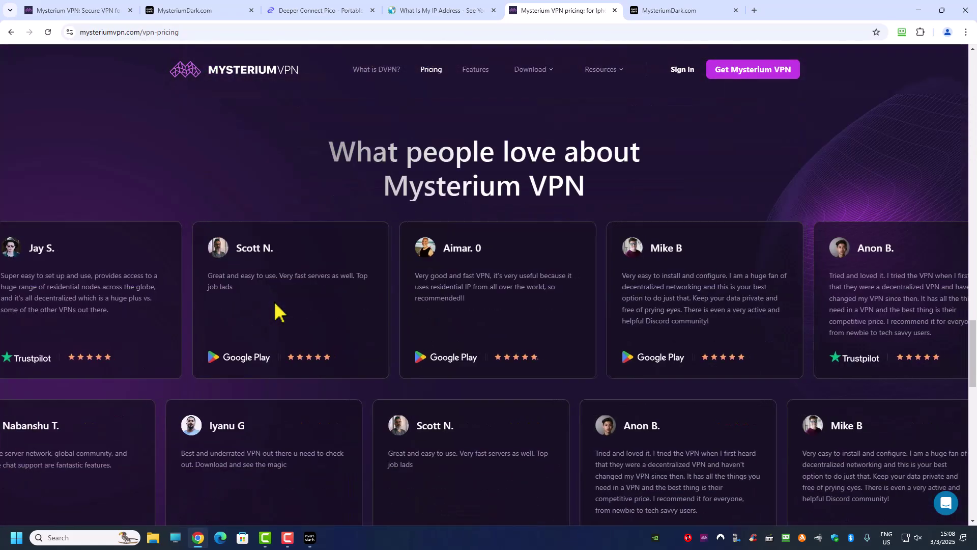
scroll(275, 311, "down", 3)
scroll(275, 311, "up", 10)
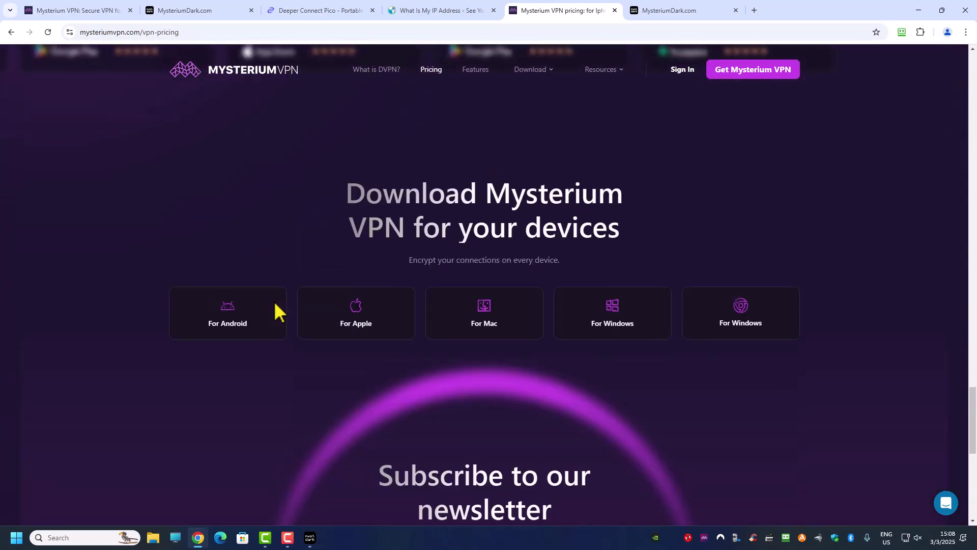
scroll(275, 311, "down", 5)
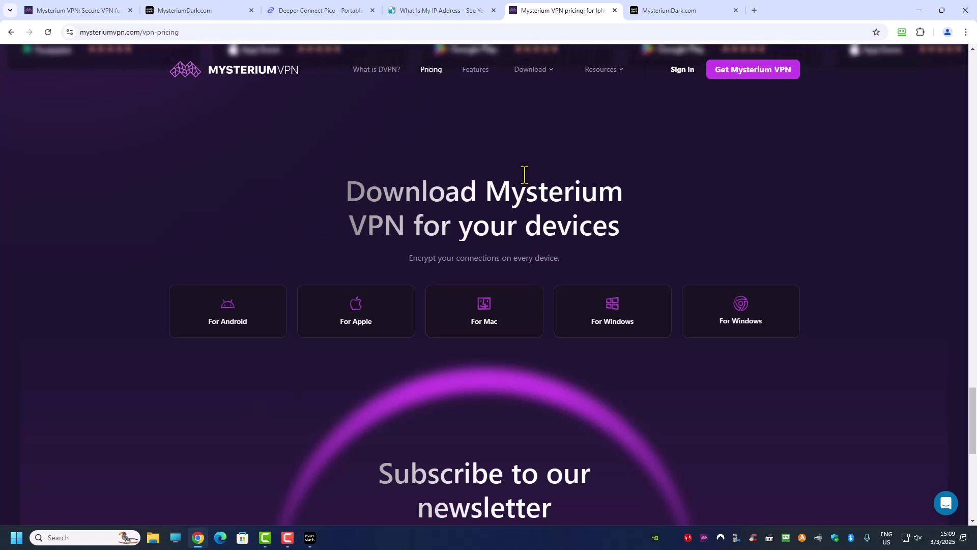
Step: Search Google for "google playstore" in the pricing page's tab and open the Apps section of Google Play
left_click(576, 35)
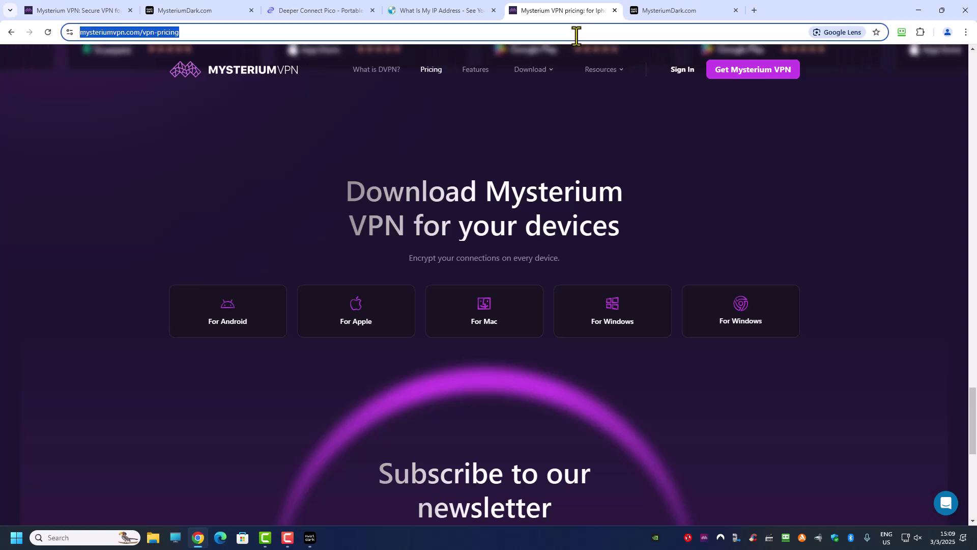
type("google playstore")
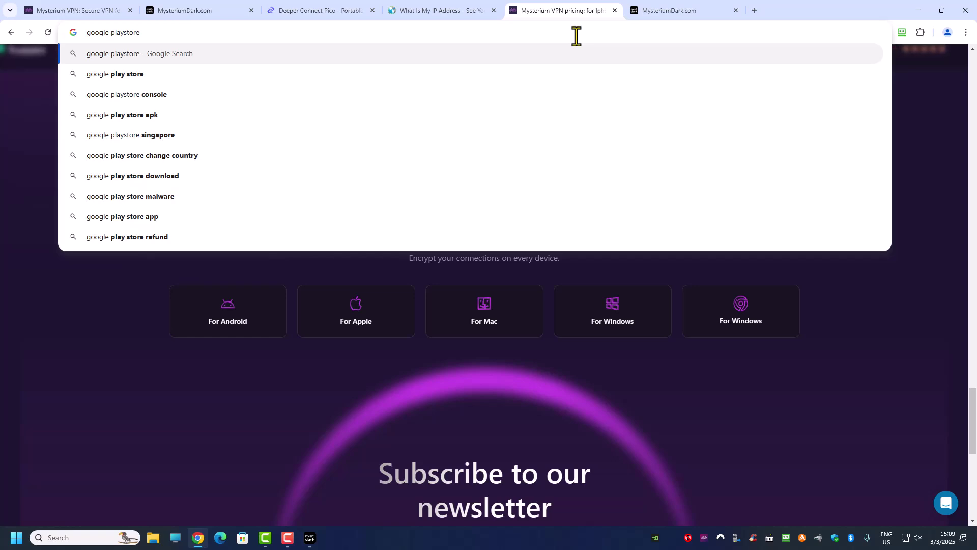
key("Return")
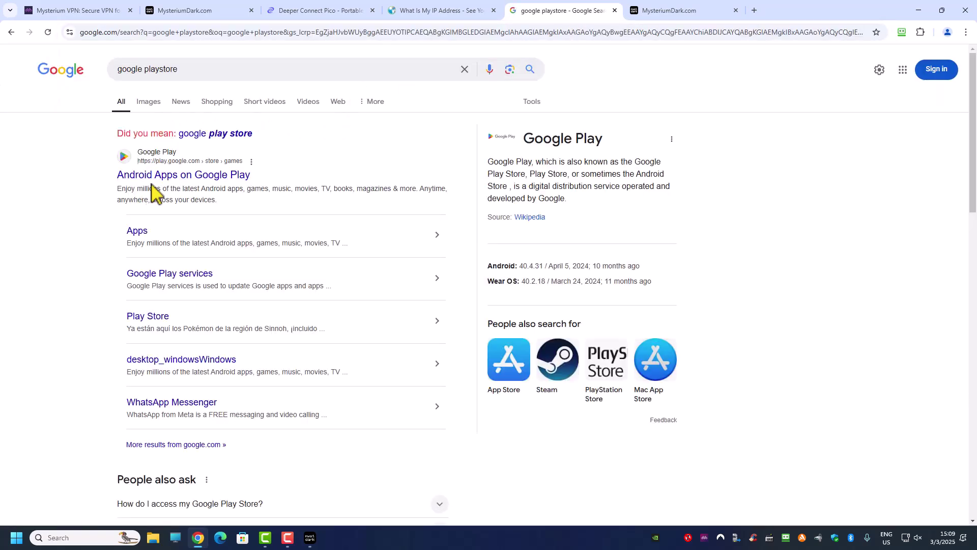
left_click(154, 187)
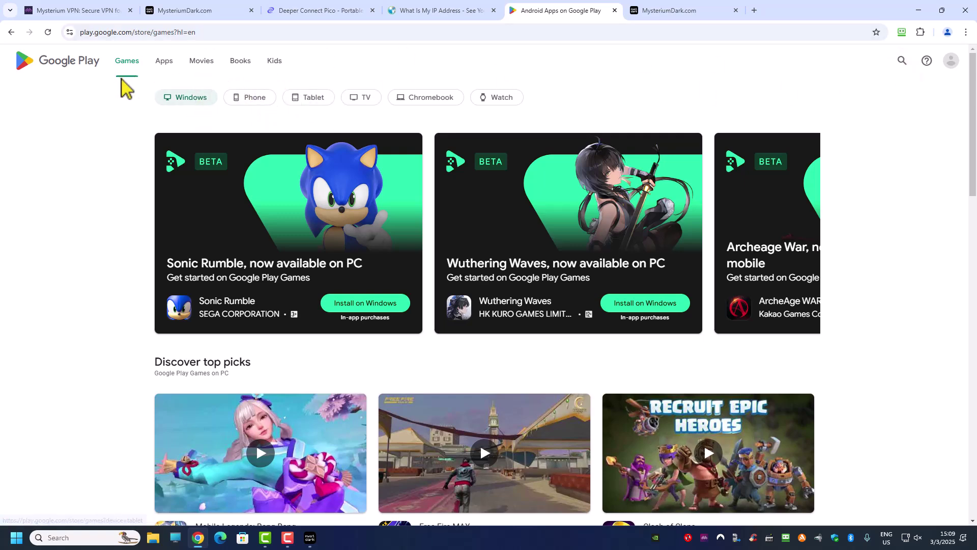
left_click(162, 62)
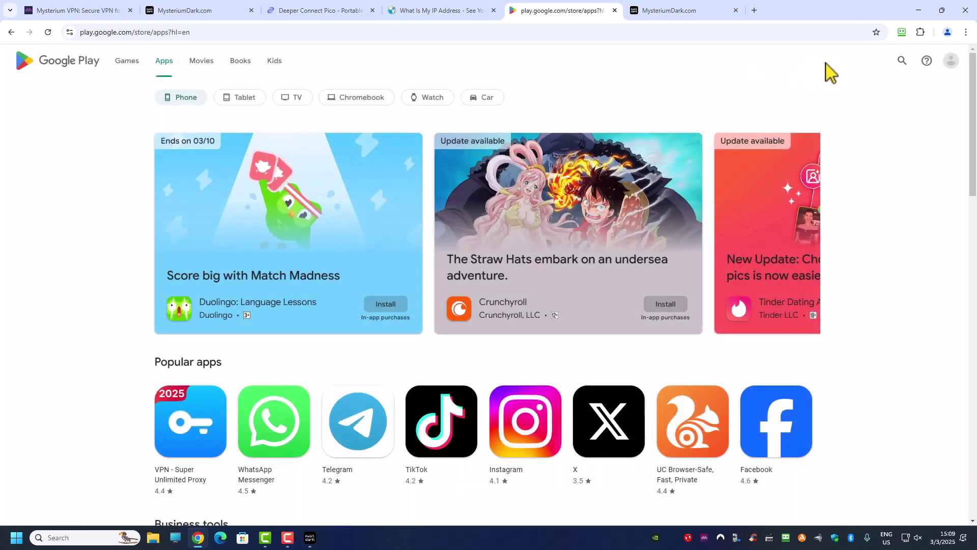
Step: Search Google Play for Mysterium and look through the results for the Mysterium Dark and Mysterium VPN apps
left_click(903, 61)
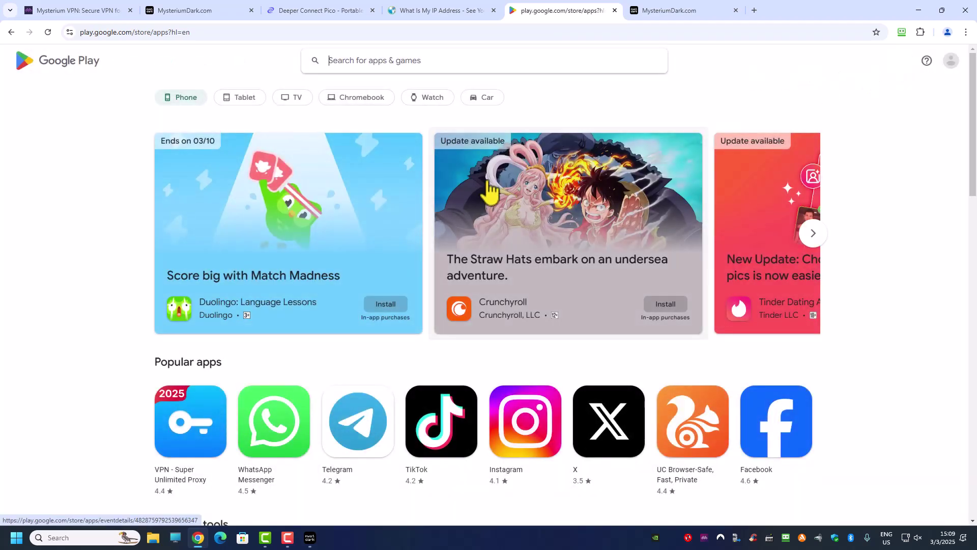
type("m")
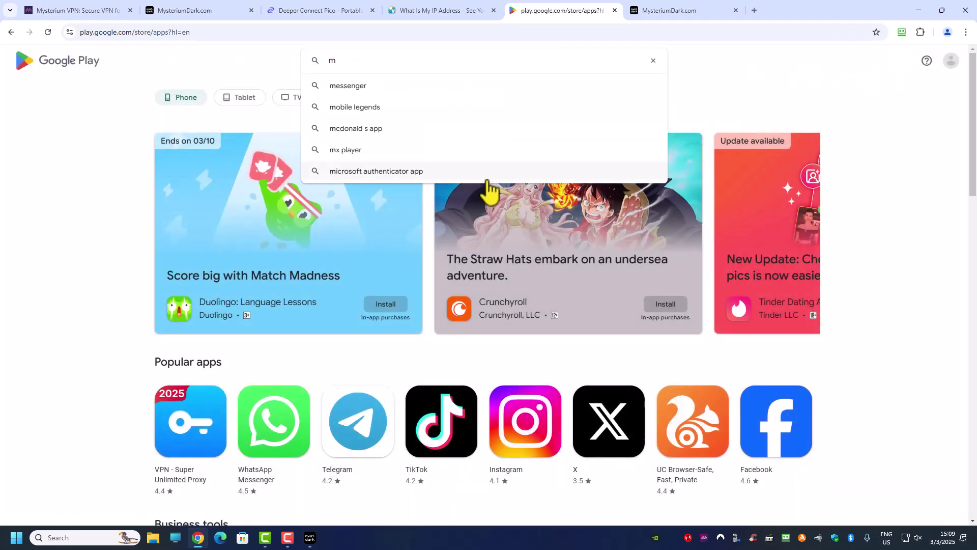
type("syterium")
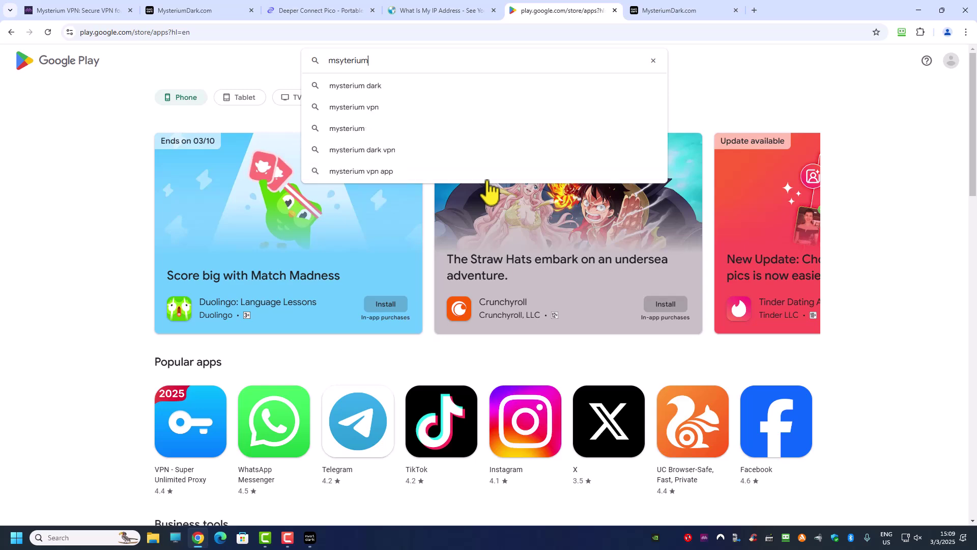
key("Return")
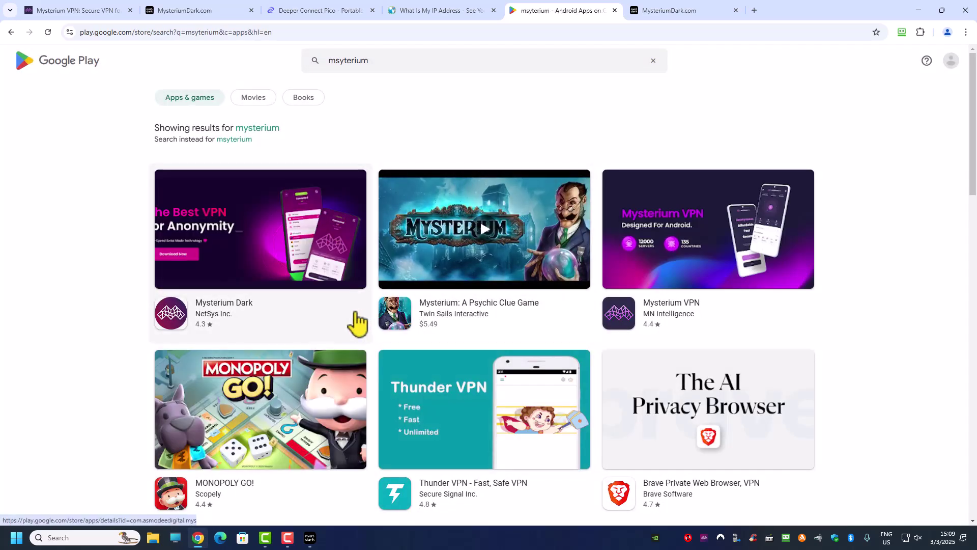
scroll(318, 269, "down", 1)
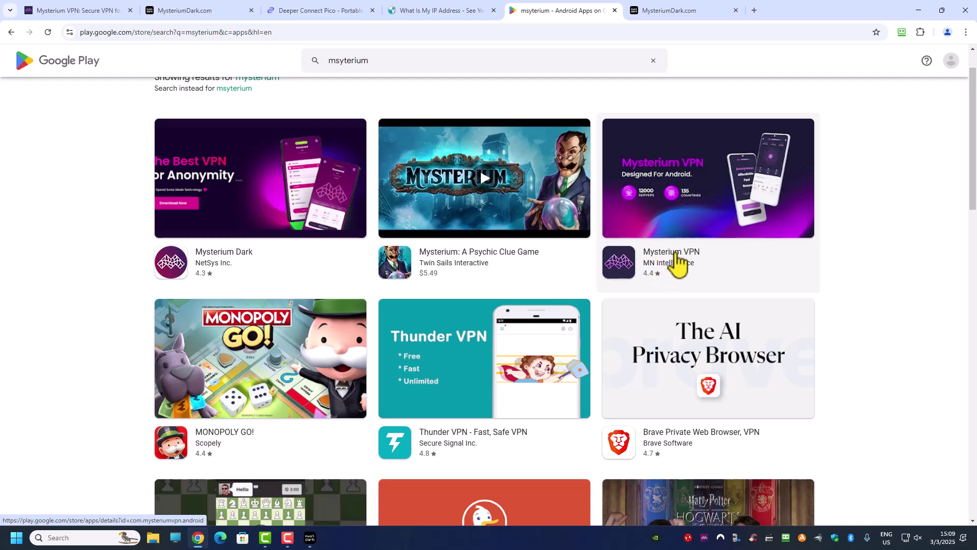
scroll(679, 231, "down", 10)
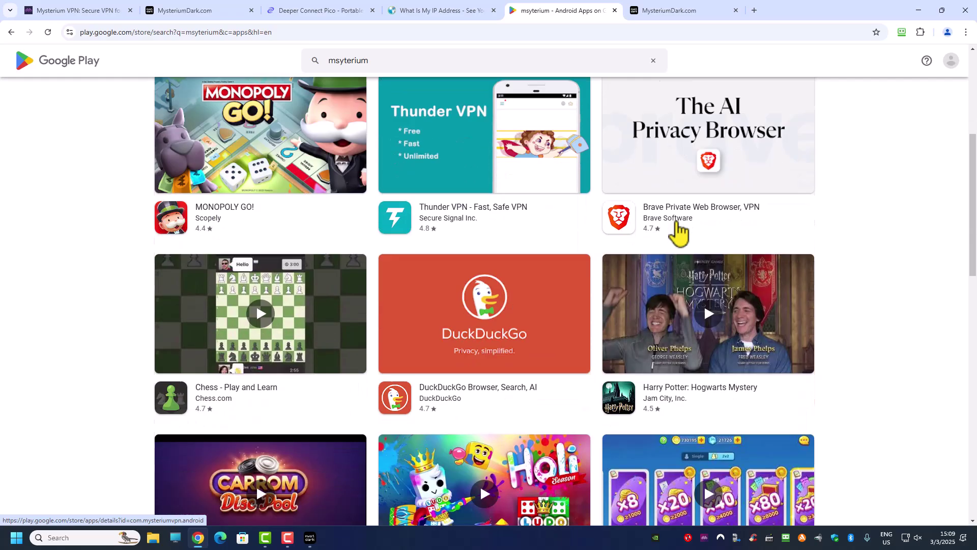
scroll(679, 229, "up", 10)
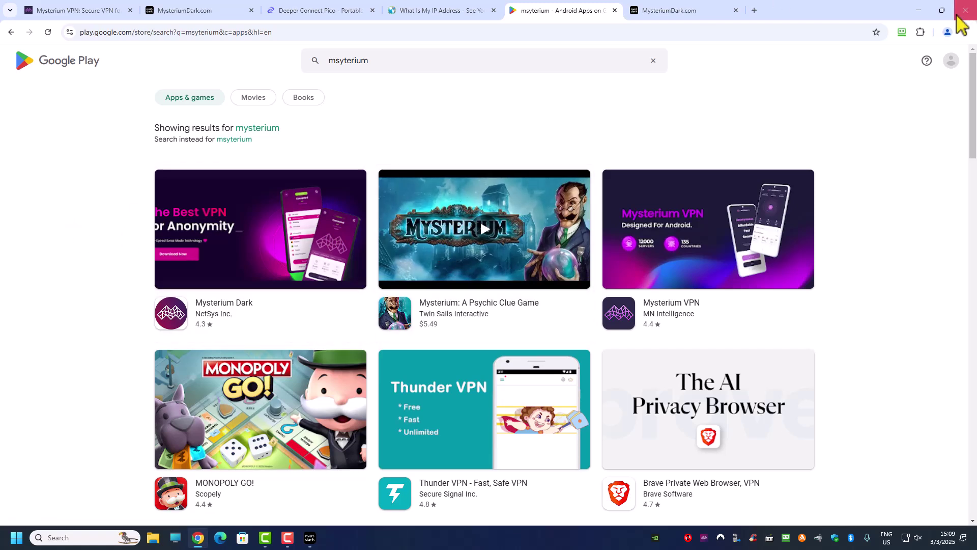
Step: Switch to the Mysterium Dark app, open the MYST balance and start an account top-up
left_click(919, 10)
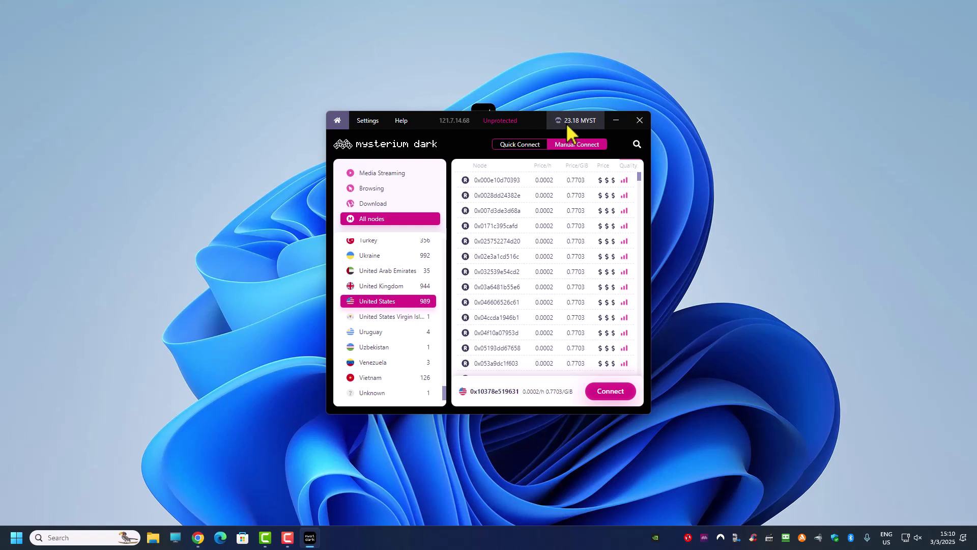
left_click(575, 120)
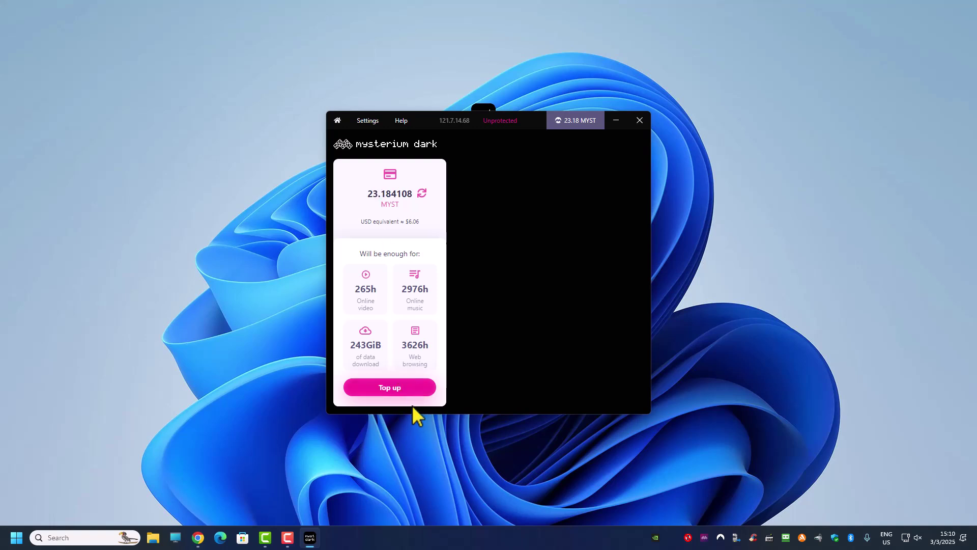
left_click(404, 392)
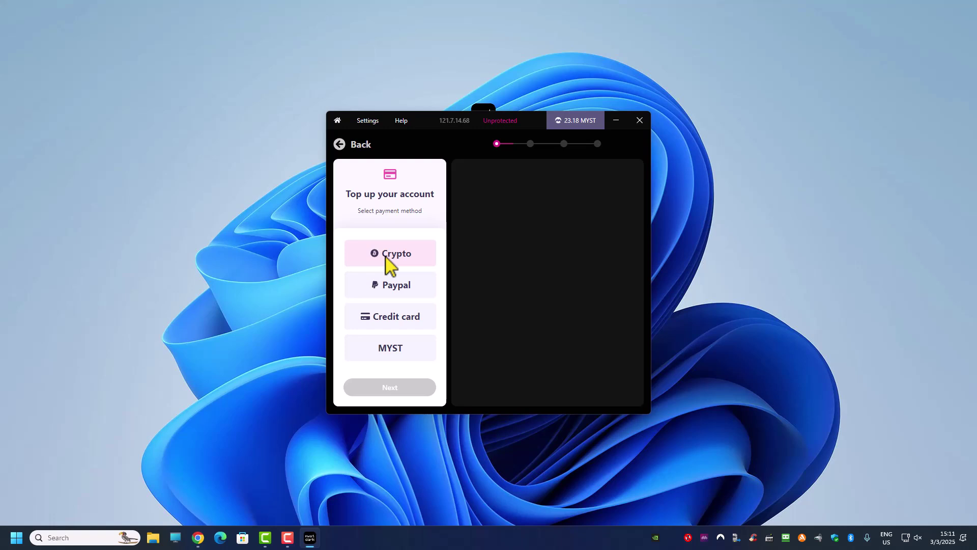
Step: Go through the MYST, crypto and credit card payment methods, and view the 5.49 USD top-up option by credit card
left_click(390, 352)
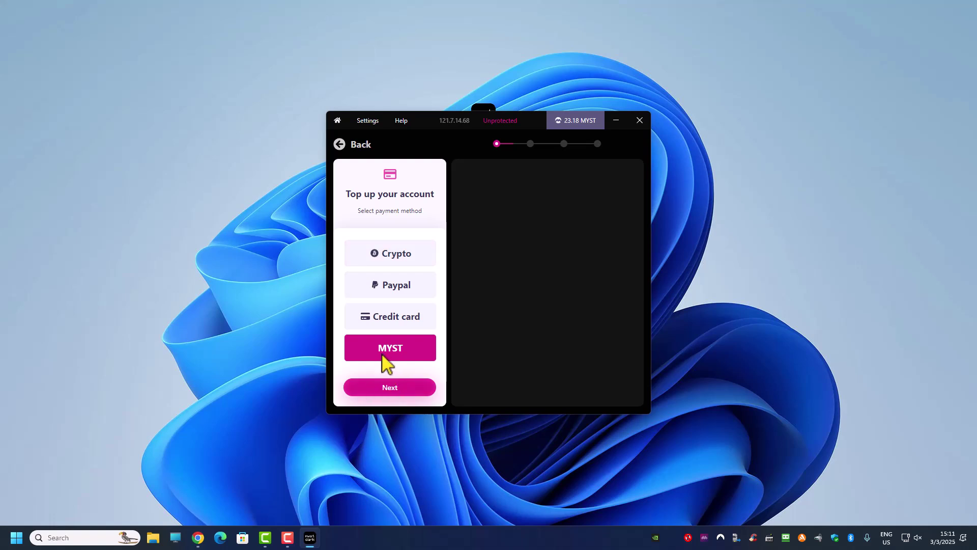
left_click(389, 259)
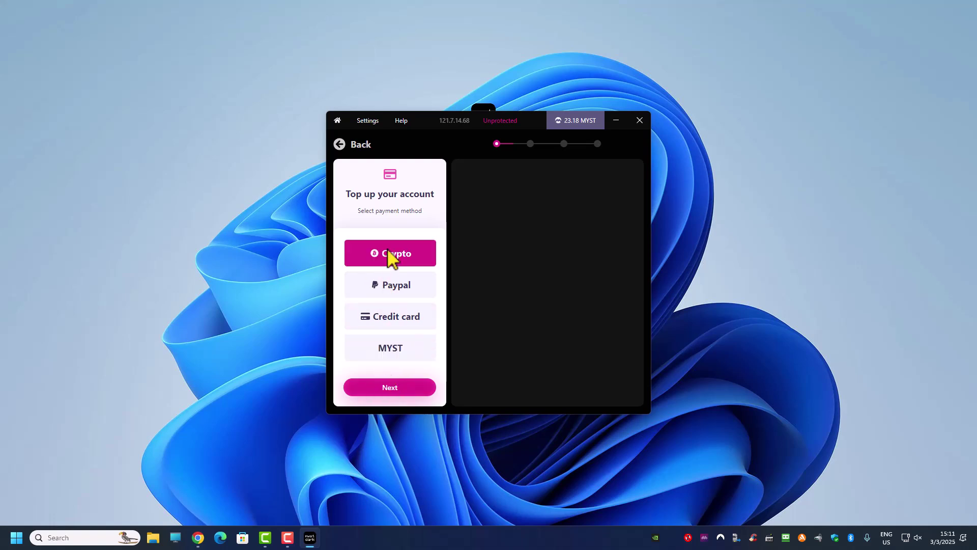
left_click(389, 317)
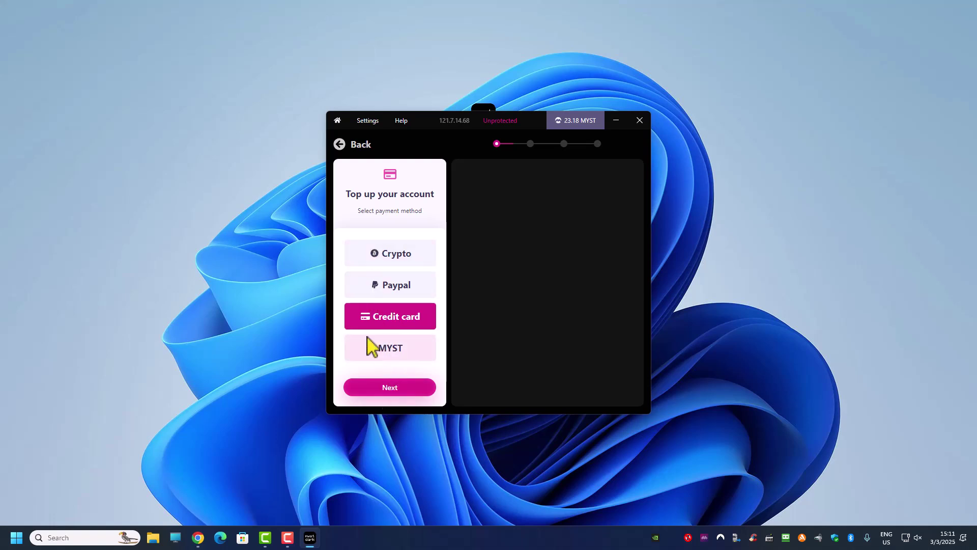
left_click(391, 394)
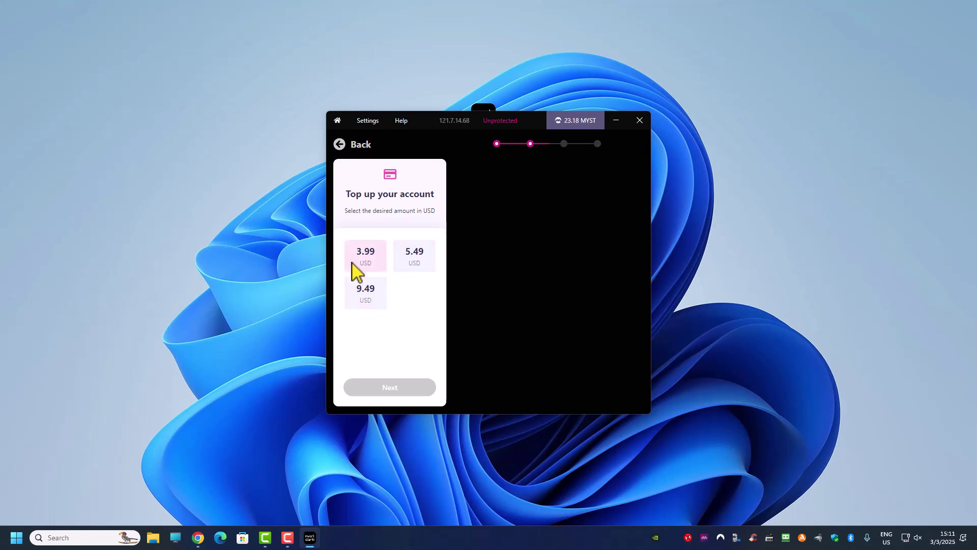
left_click(422, 259)
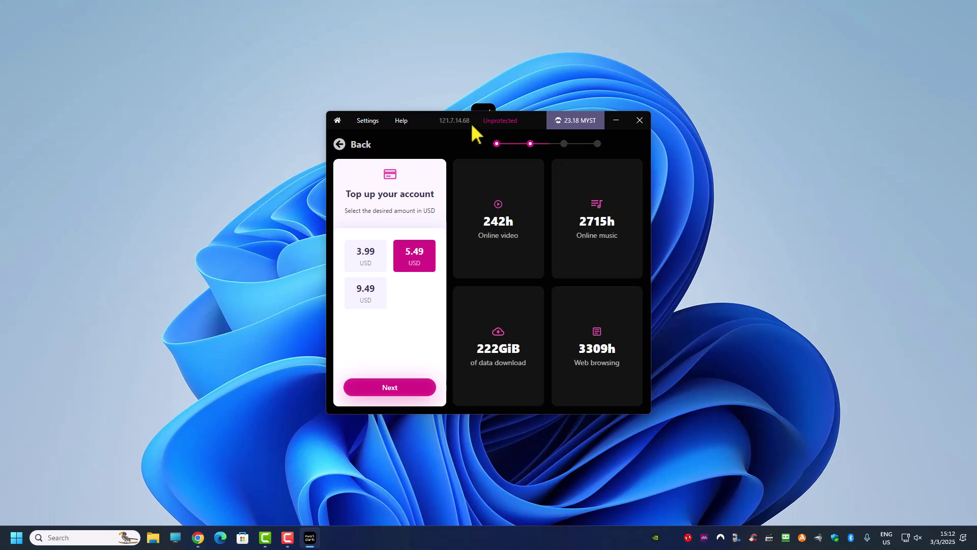
Step: Leave the top-up, look at the Mysterium Dark settings and return to the app's home node list
left_click(339, 146)
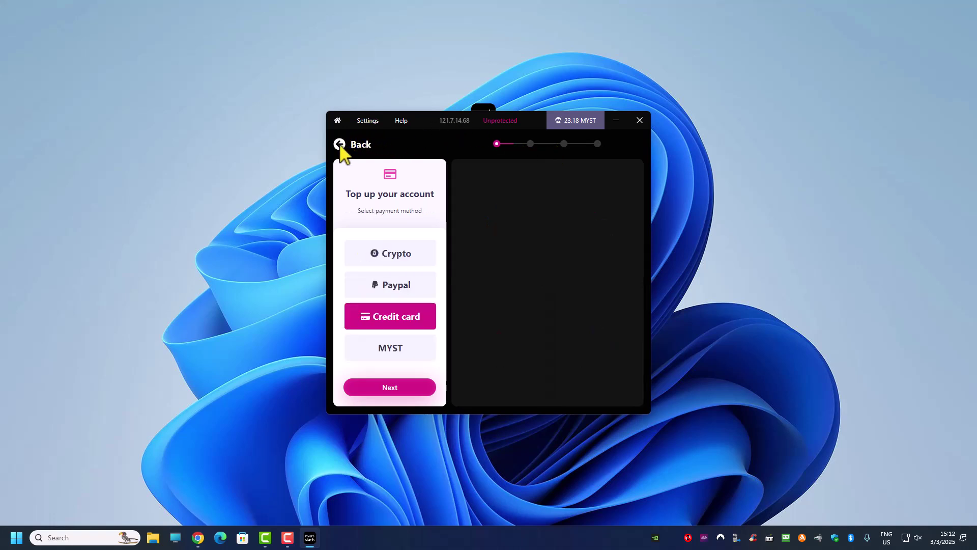
left_click(364, 123)
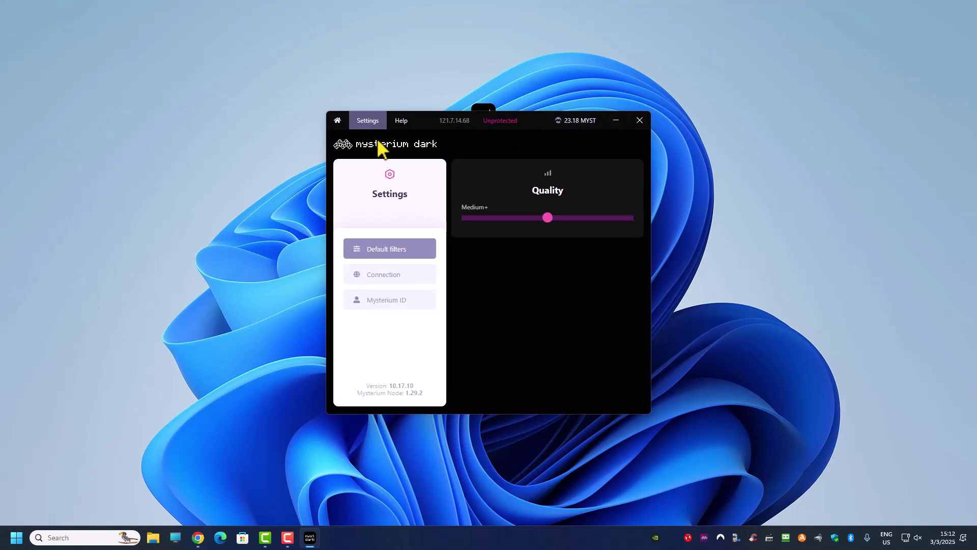
left_click(338, 121)
left_click(616, 121)
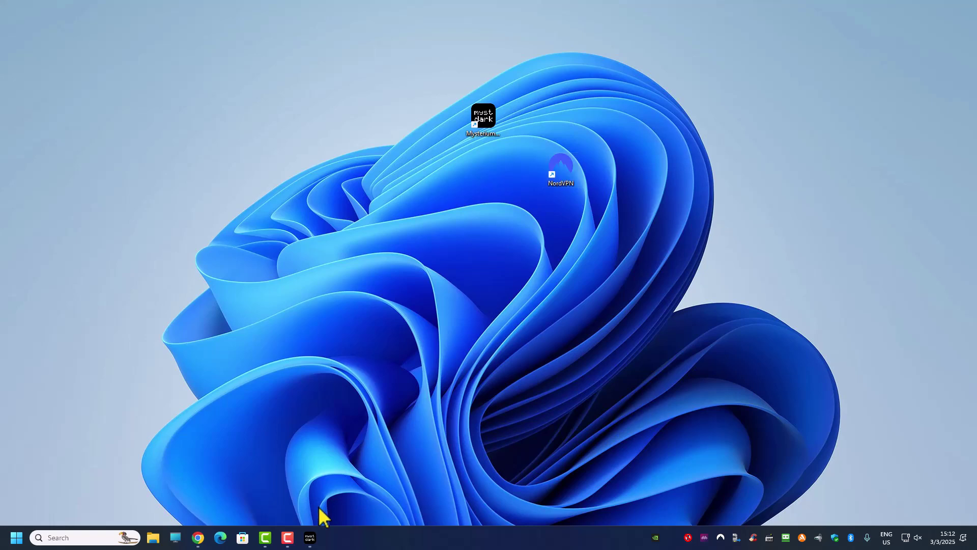
left_click(310, 538)
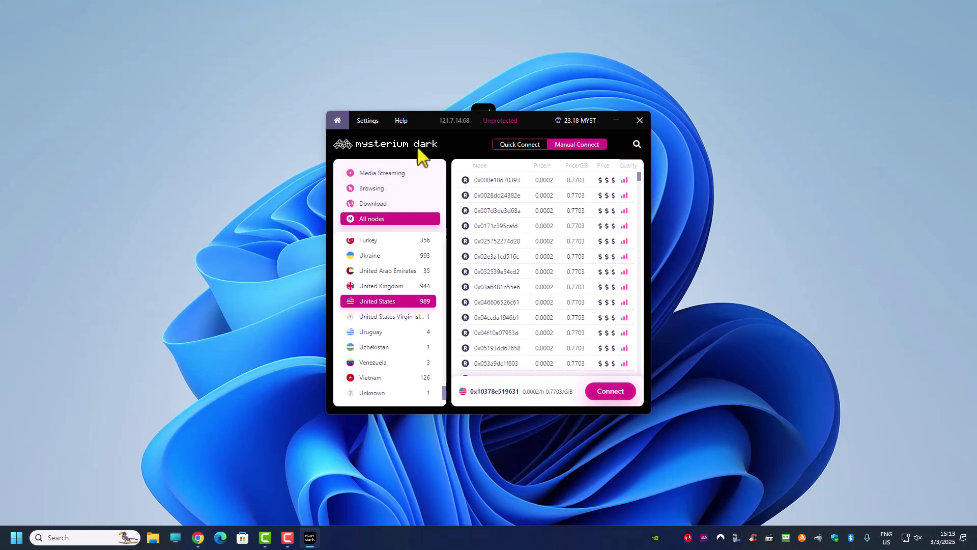
Step: Switch to Chrome, show the MysteriumVPN home page and highlight its full web address
left_click(198, 537)
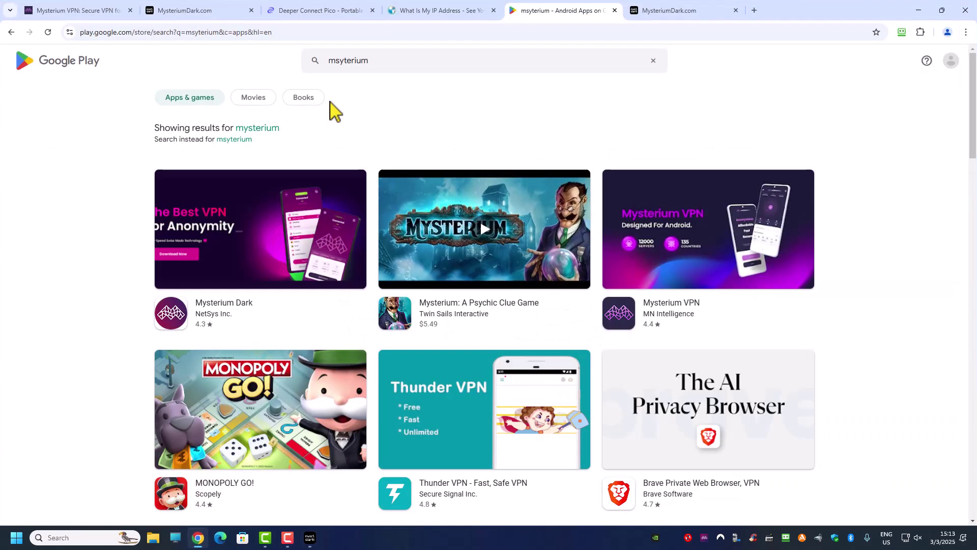
left_click(199, 15)
left_click(113, 14)
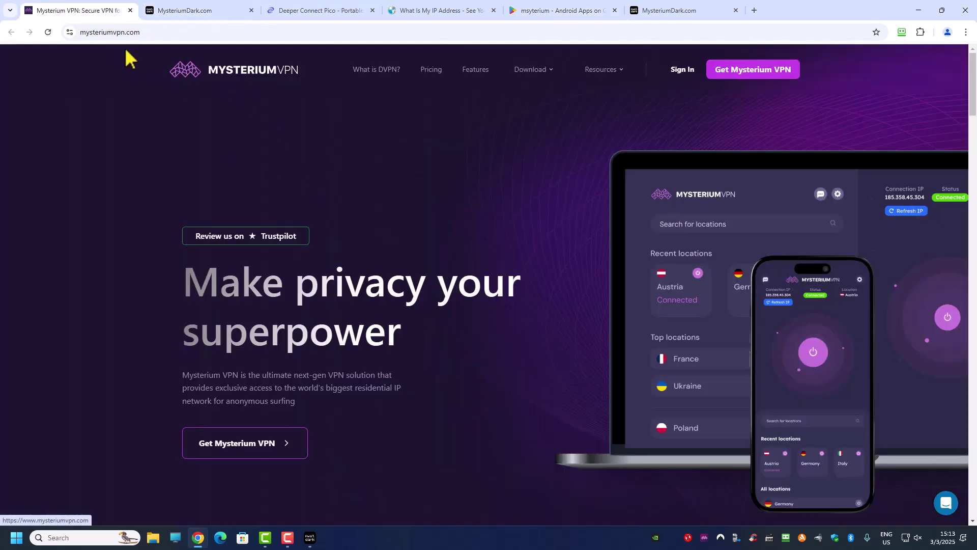
left_click(158, 31)
left_click(170, 33)
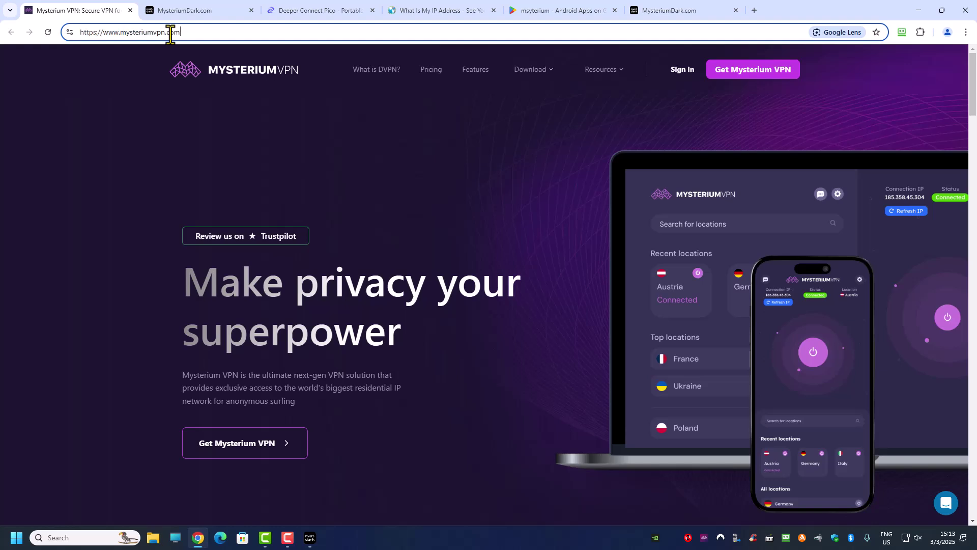
left_click_drag(196, 32, 2, 29)
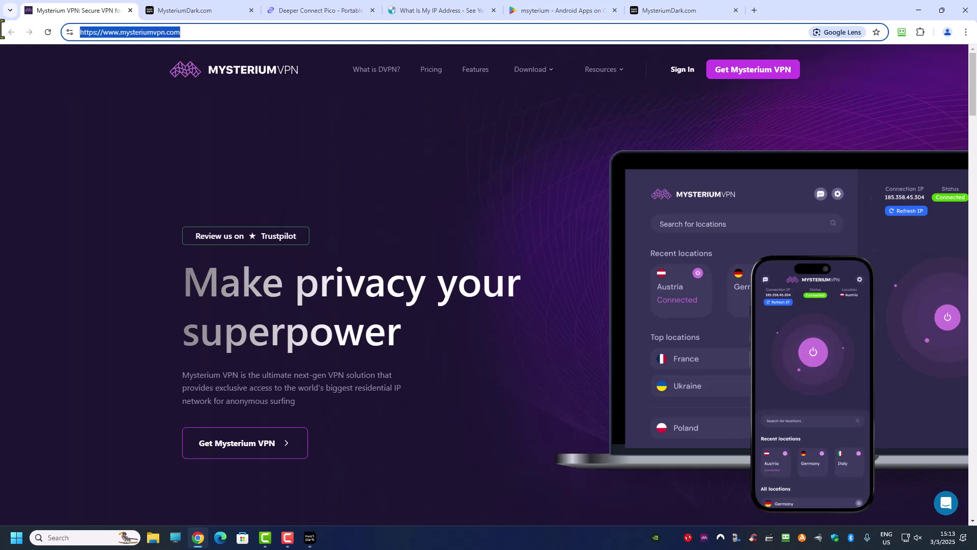
Step: Compare the Mysterium Dark and MysteriumVPN home pages, ending on the Mysterium Dark page
left_click(184, 13)
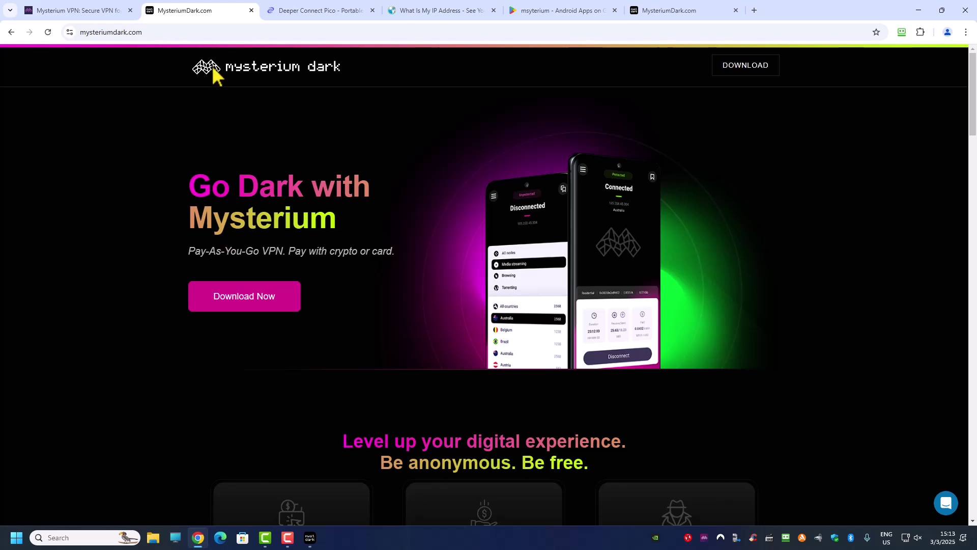
left_click(51, 12)
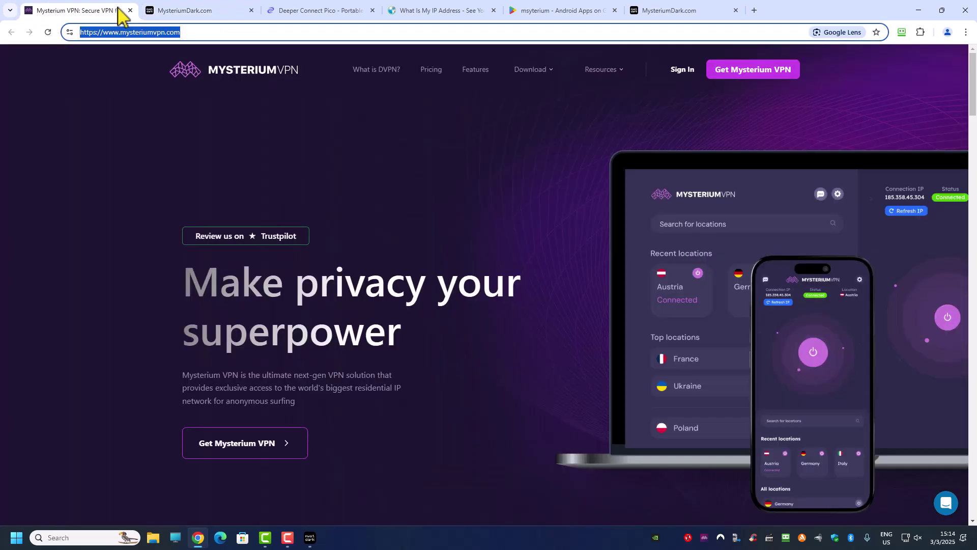
left_click(184, 11)
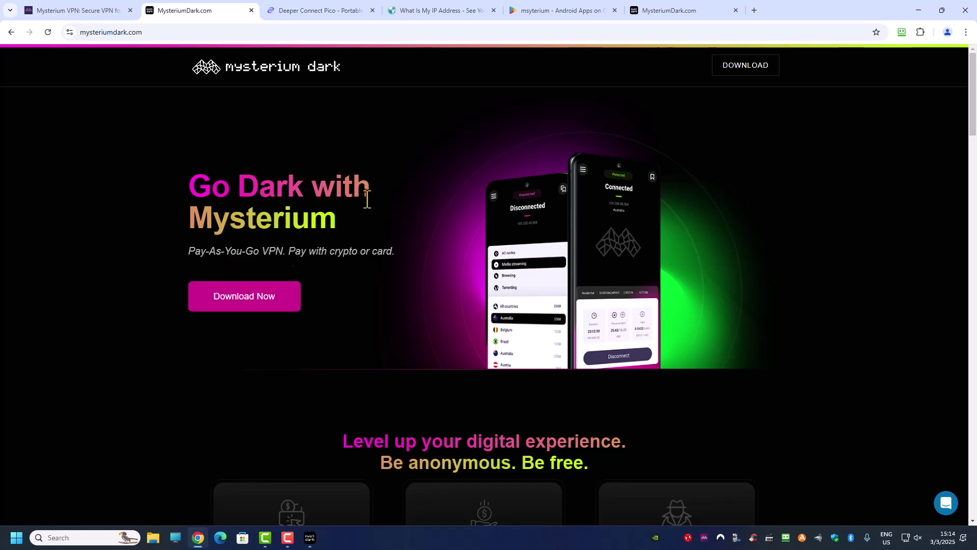
Step: Switch to the Mysterium Dark app, show credit card as a top-up payment method and go back to the MYST balance
left_click(310, 539)
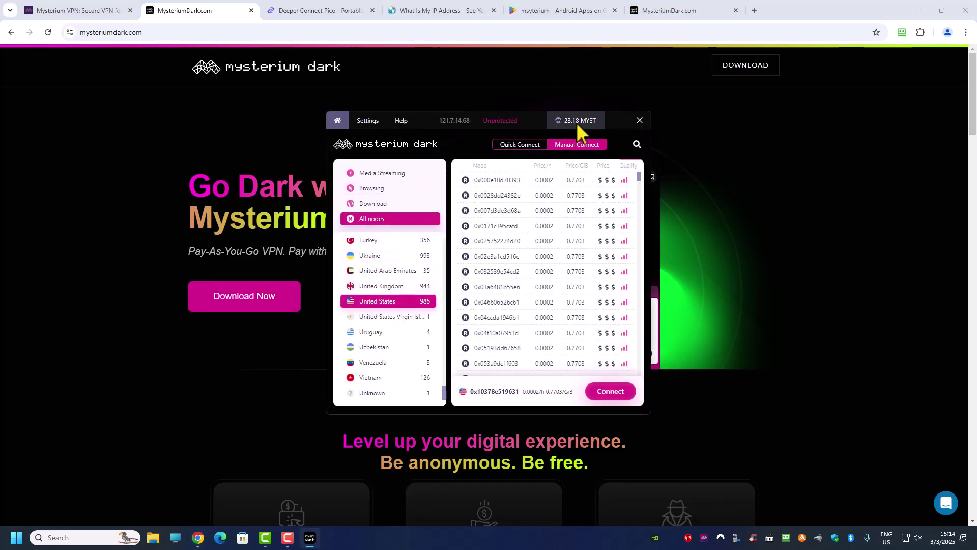
left_click(575, 120)
left_click(390, 388)
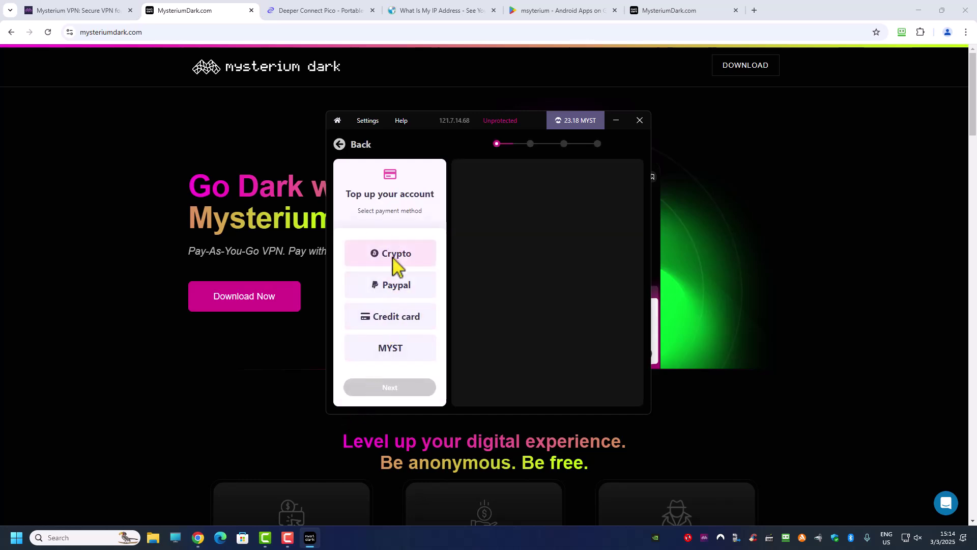
left_click(394, 320)
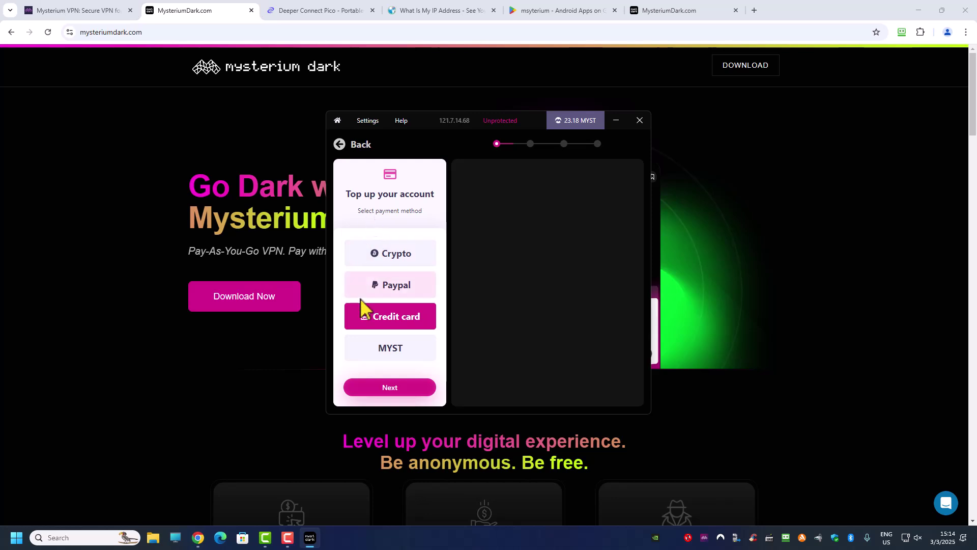
left_click(341, 144)
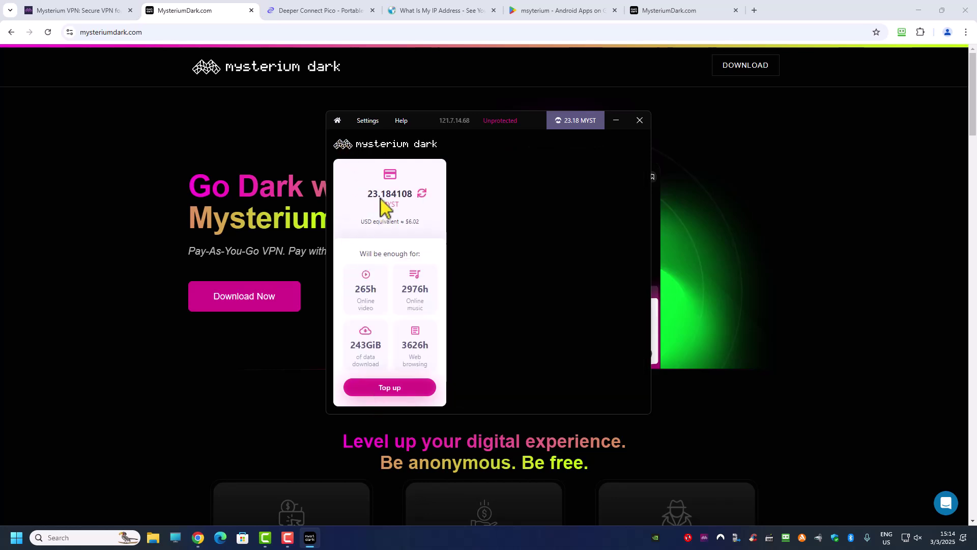
Step: Reopen the top-up, view the USD amounts available by credit card, and return to the MysteriumVPN home page in Chrome
left_click(376, 385)
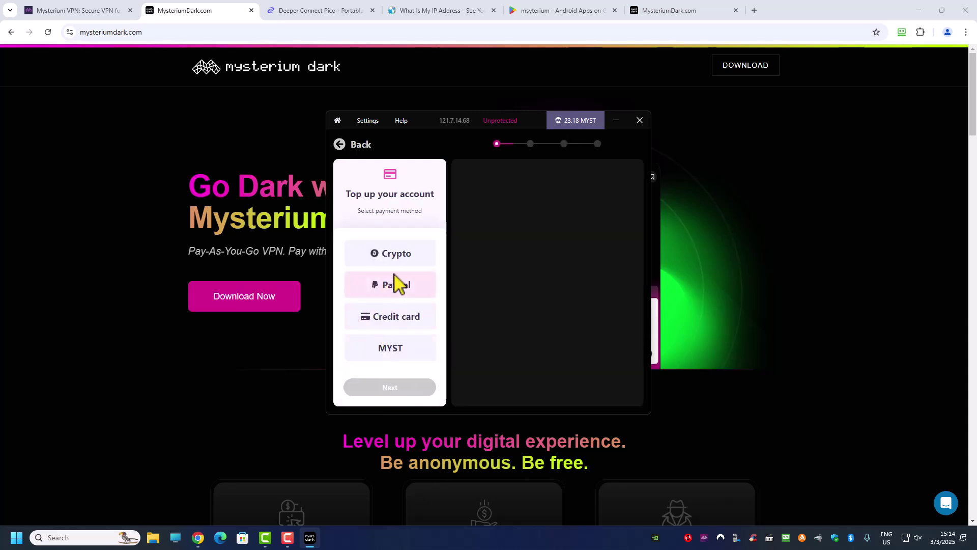
left_click(396, 317)
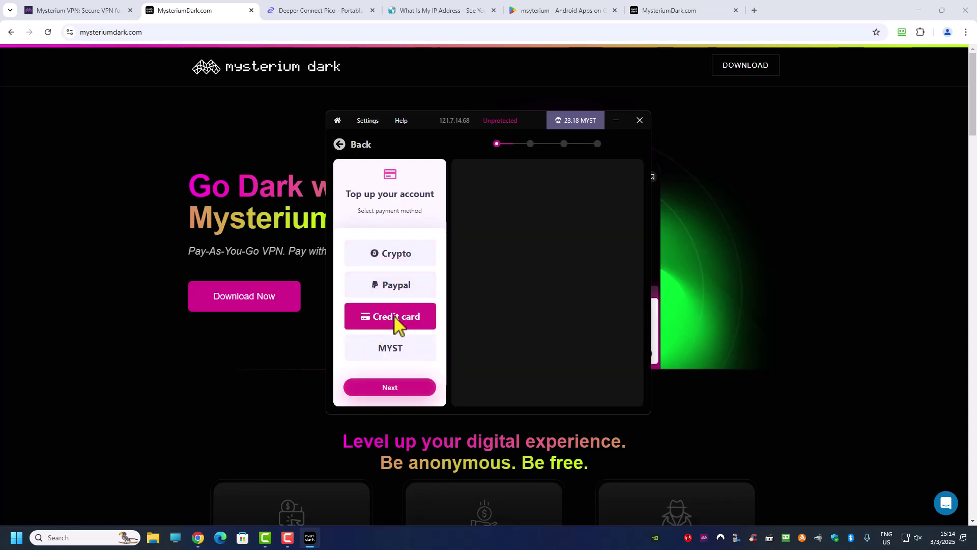
left_click(394, 389)
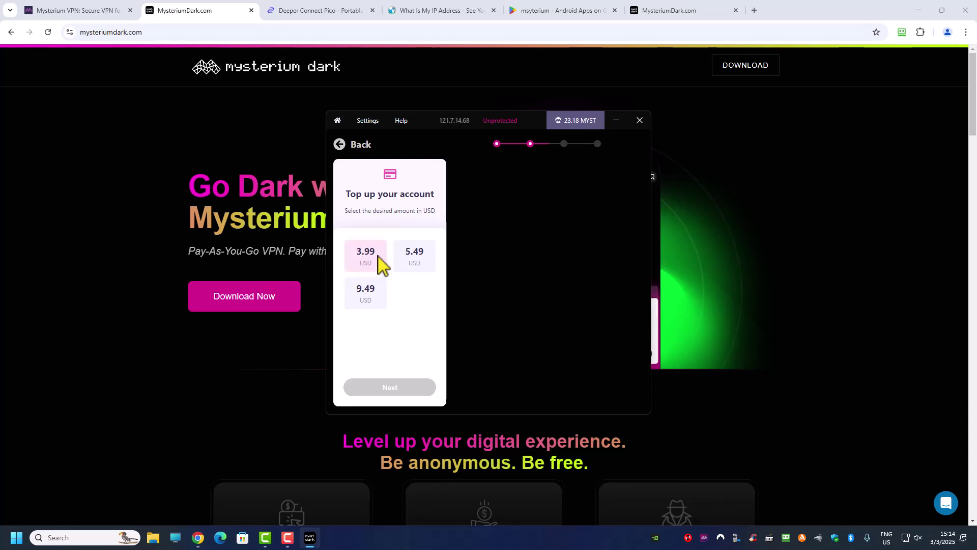
left_click(113, 365)
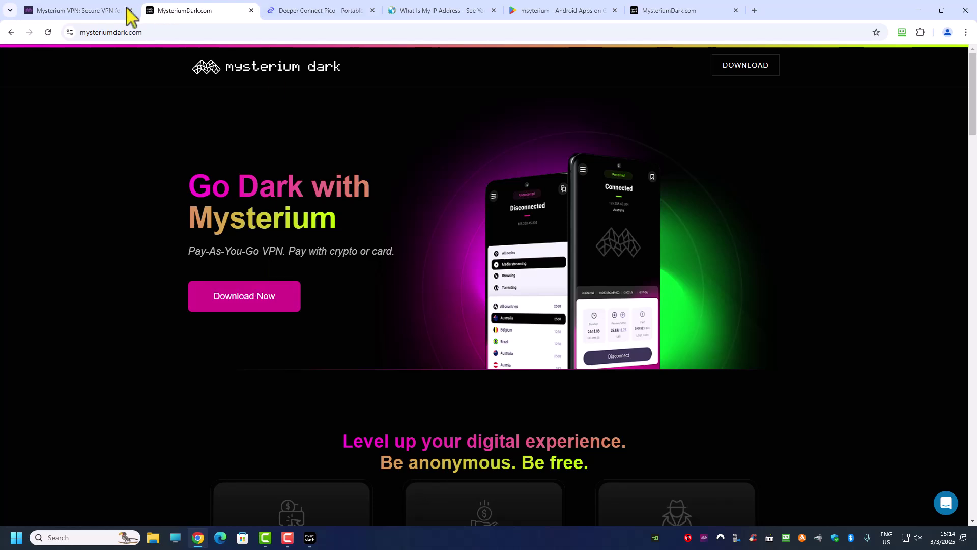
left_click(102, 11)
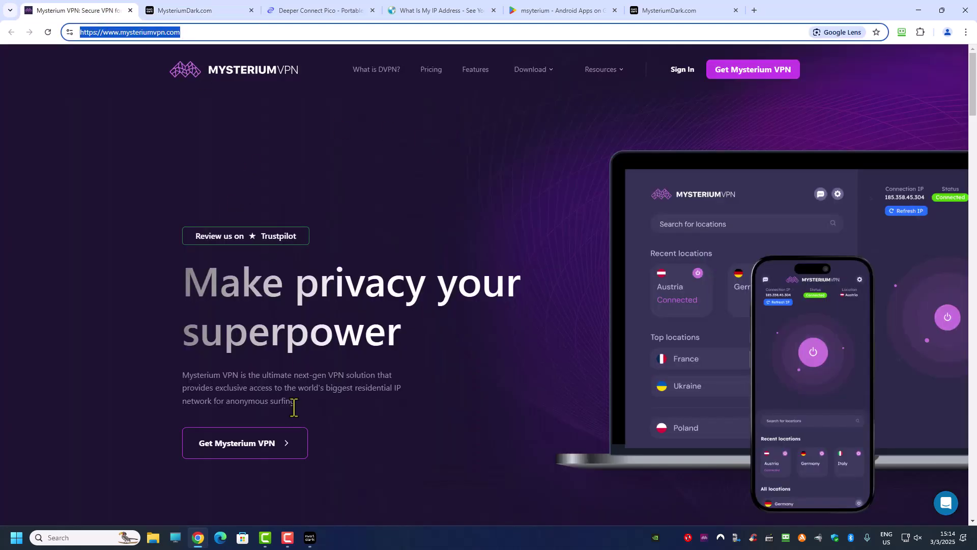